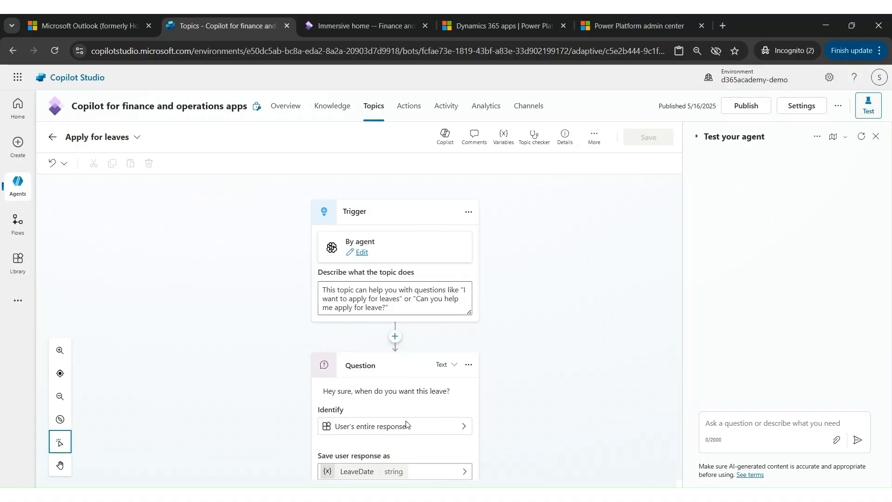
- Review the Apply for leaves topic's questions for leave date, comment and quantity, including the variables that save each response
click(395, 396)
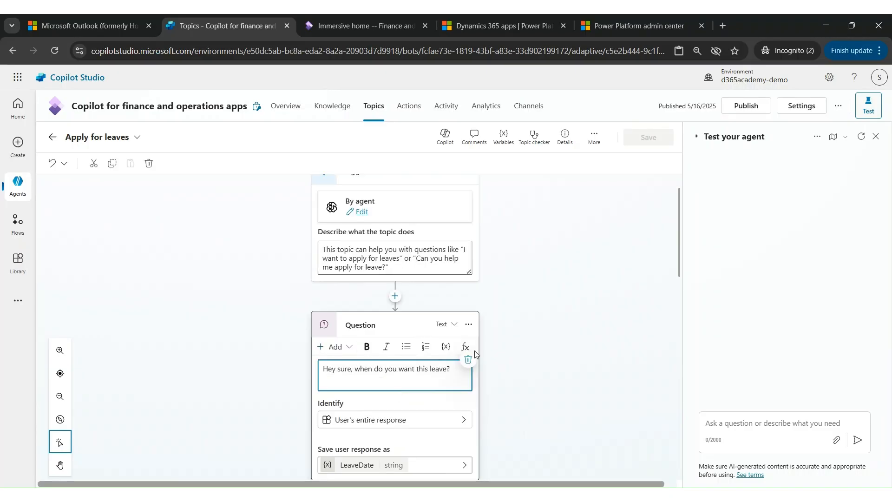
drag(677, 265, 674, 307)
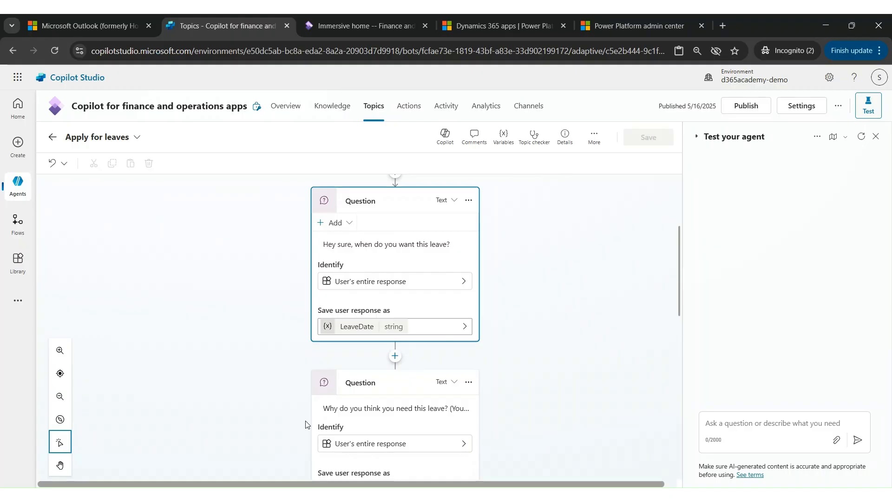
click(338, 413)
drag(679, 303, 679, 333)
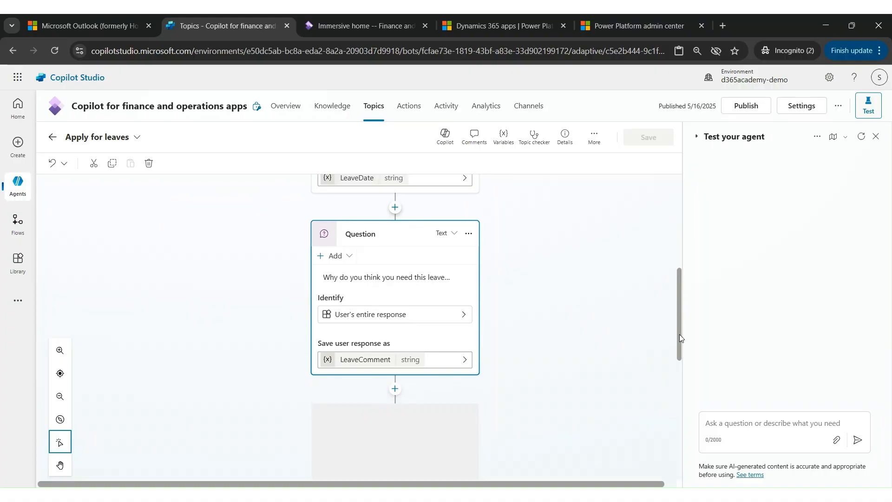
click(397, 281)
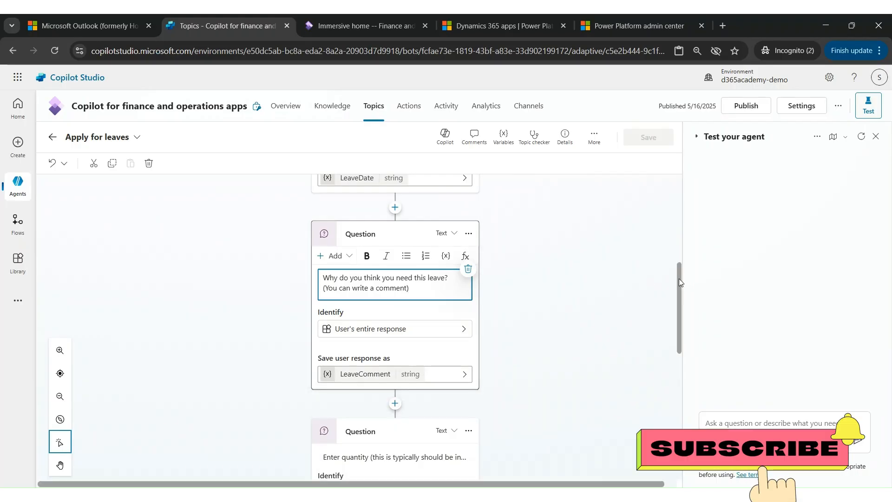
drag(676, 277, 676, 317)
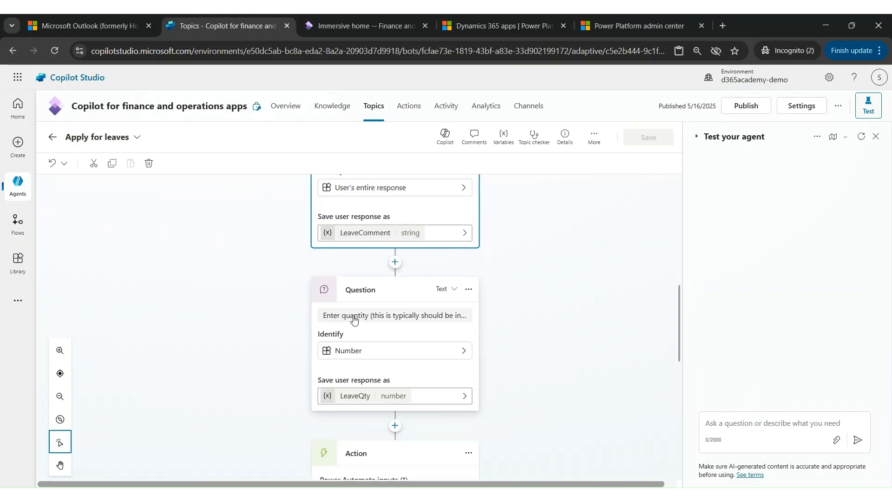
click(354, 319)
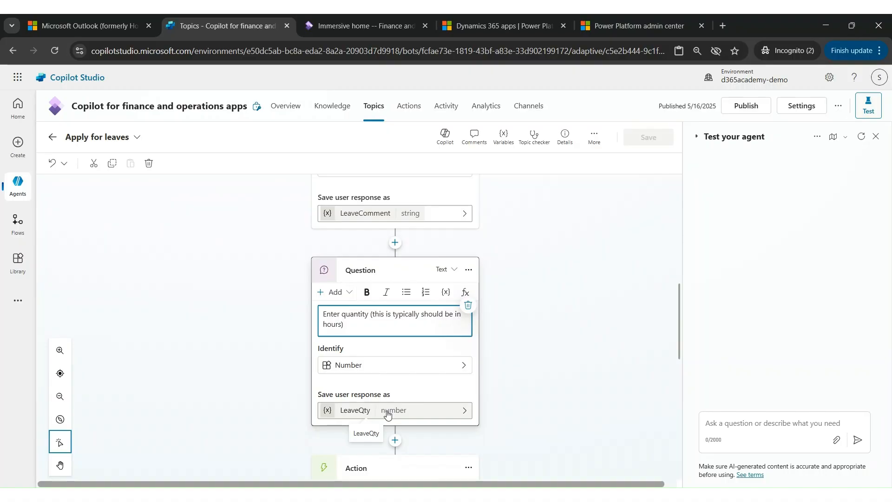
- Look up the system variables matching "user" for the curuserid input of the personnel number action, leaving the selection as is
click(437, 449)
scroll(552, 269, down, 5)
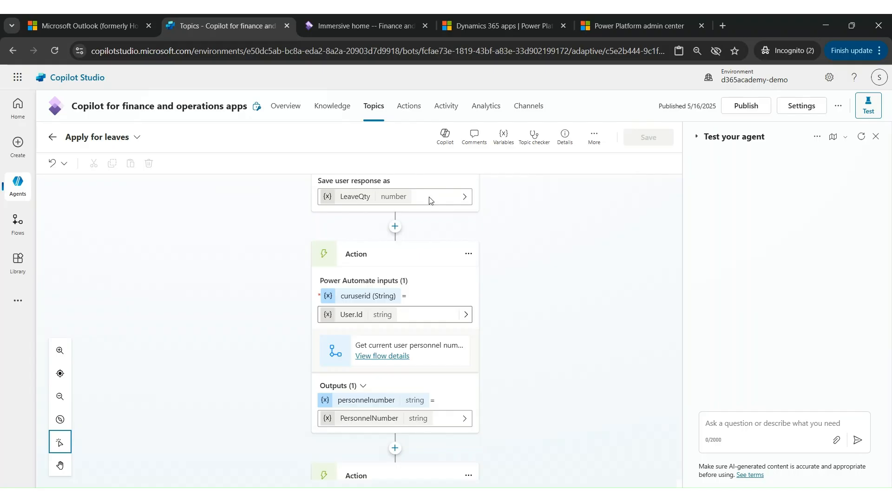
click(553, 455)
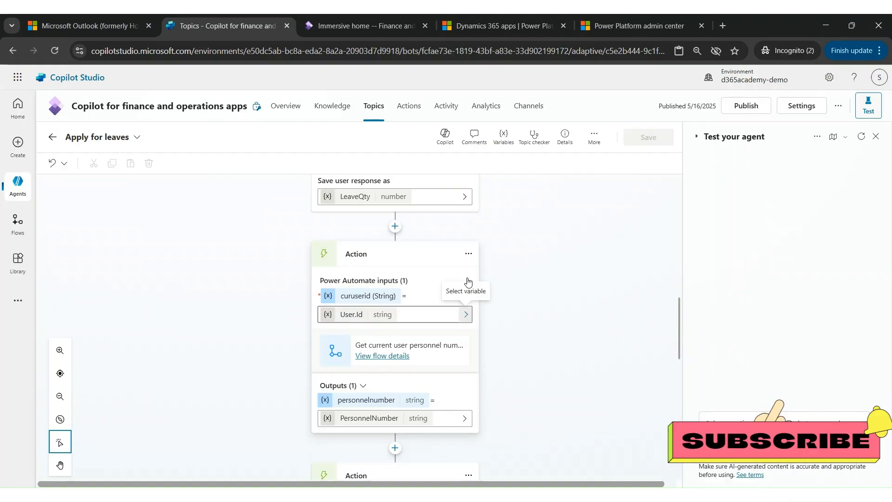
click(466, 316)
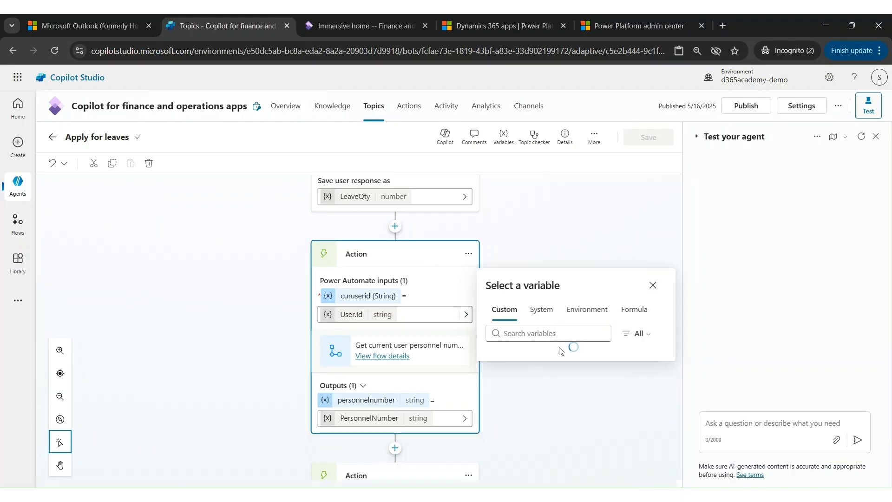
click(543, 315)
click(527, 259)
text(user)
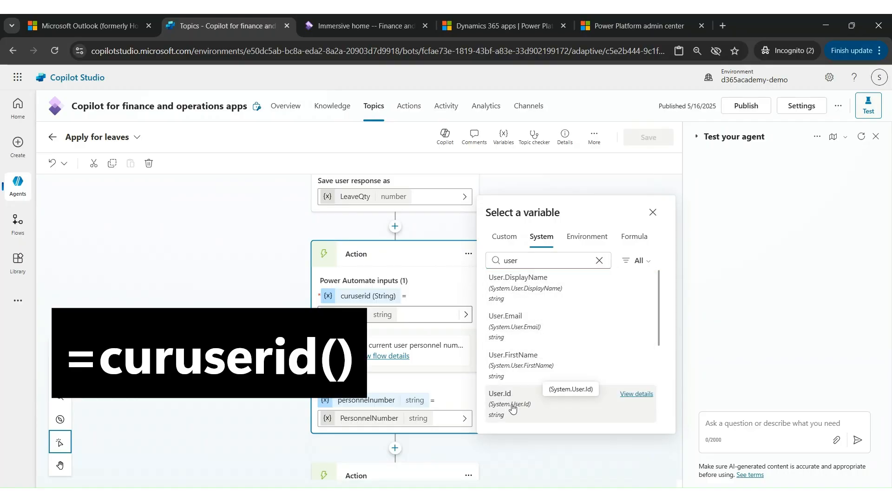
click(652, 214)
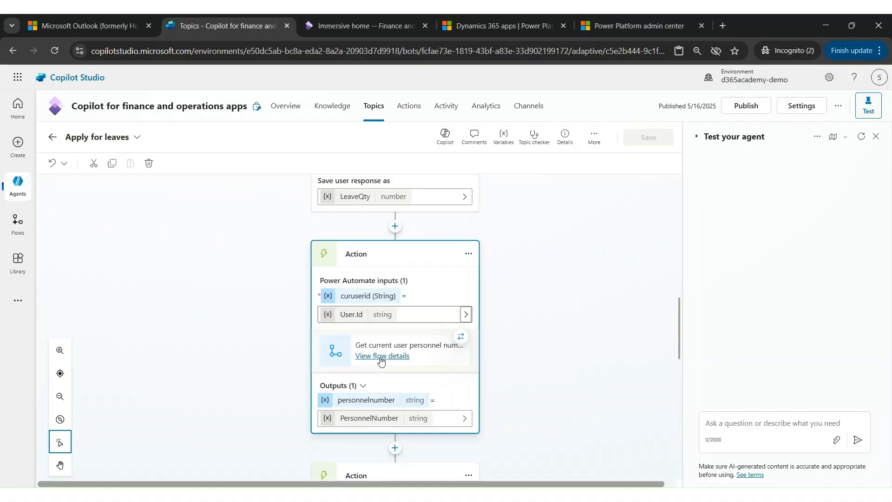
- Open the action's flow details and examine the HTTP Get AAD token from oauth2 request and the AADtokenVar initialization
click(380, 355)
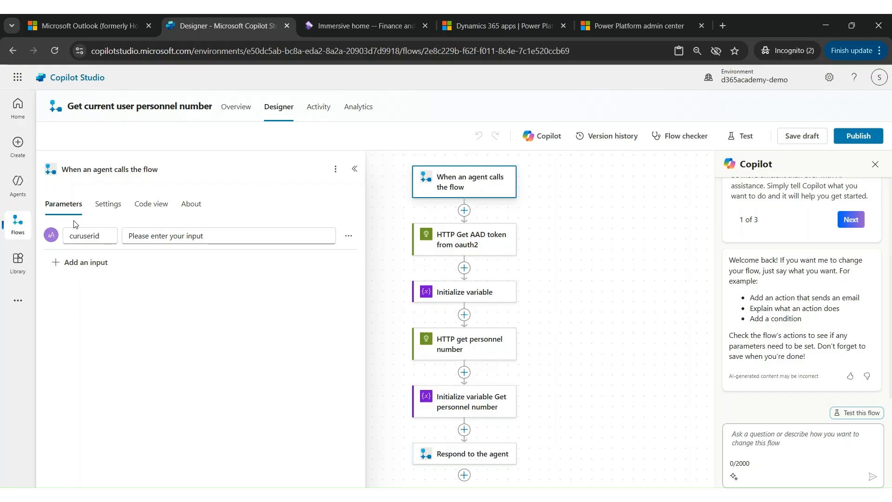
click(446, 241)
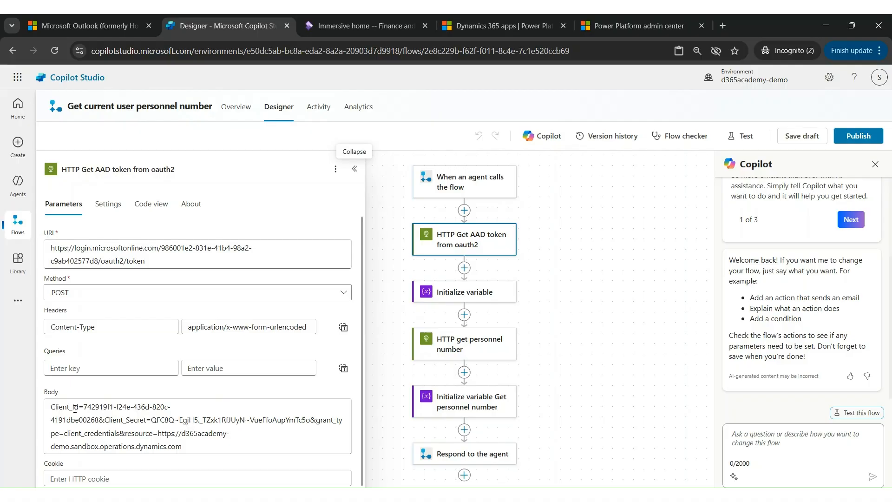
double_click(88, 436)
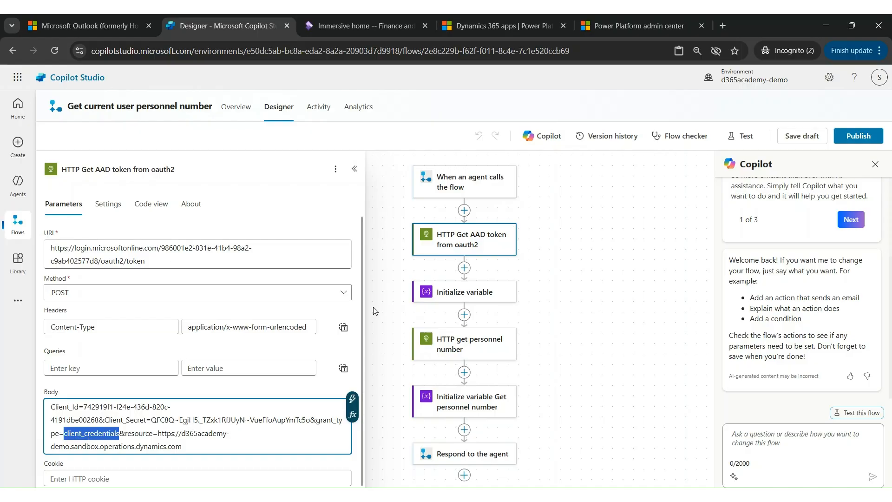
click(452, 296)
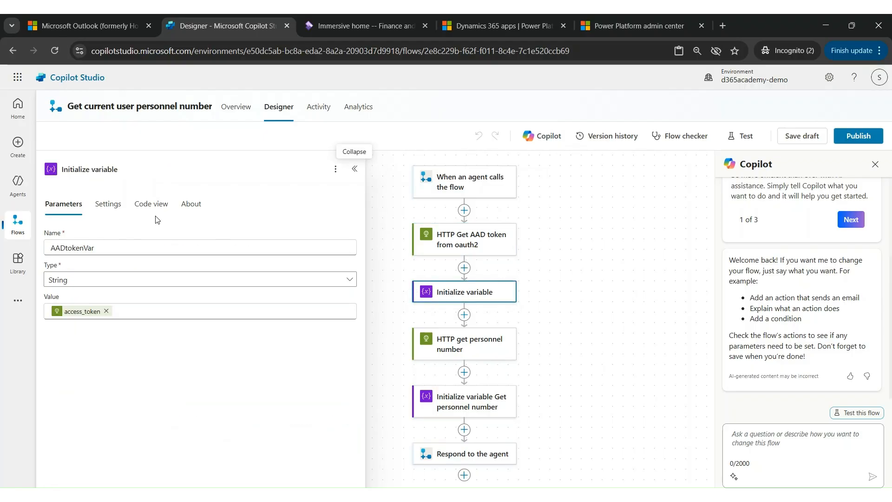
mouse_move(90, 316)
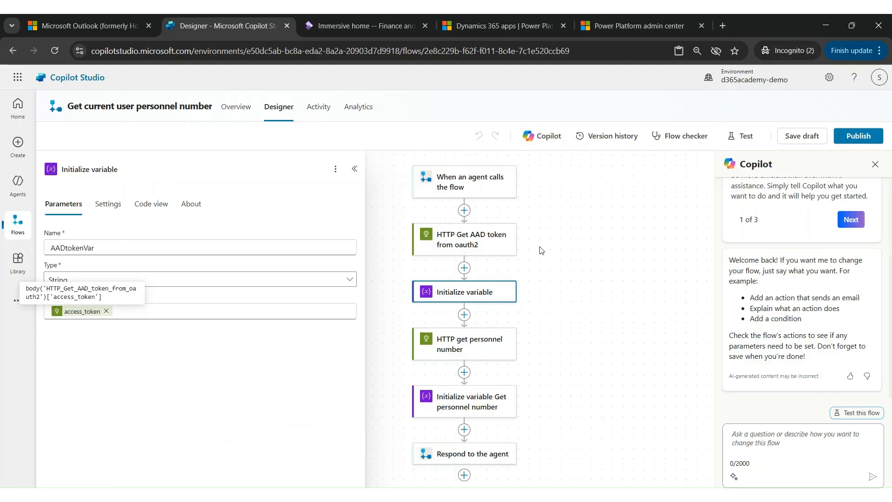
- Examine the HTTP get personnel number request, including the Workers entity, PersonnelNumber selection, User filter and authorization header
click(498, 343)
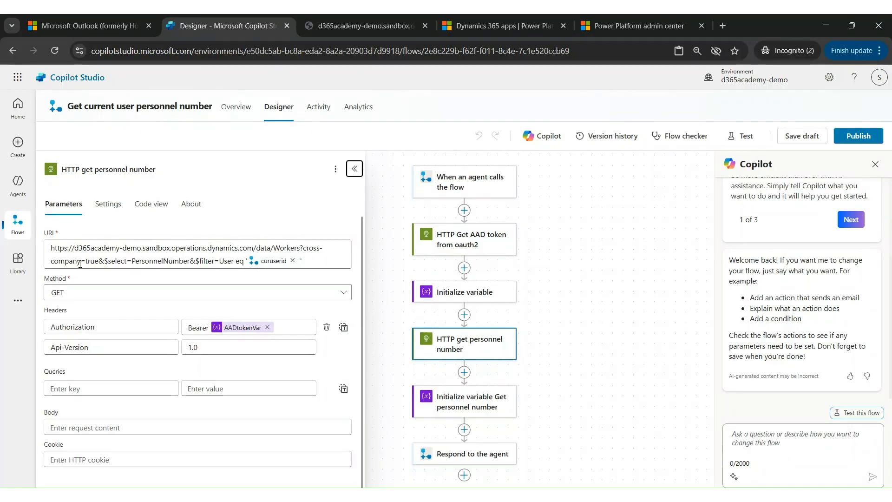
click(287, 247)
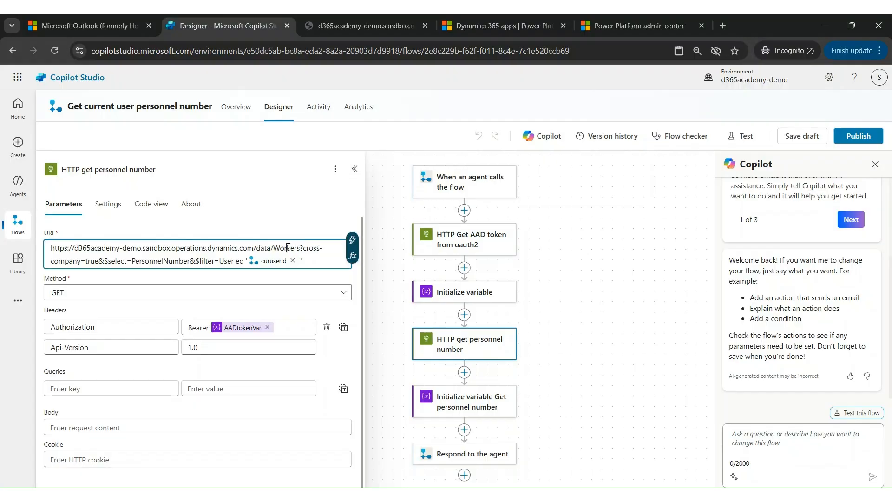
double_click(288, 246)
double_click(152, 264)
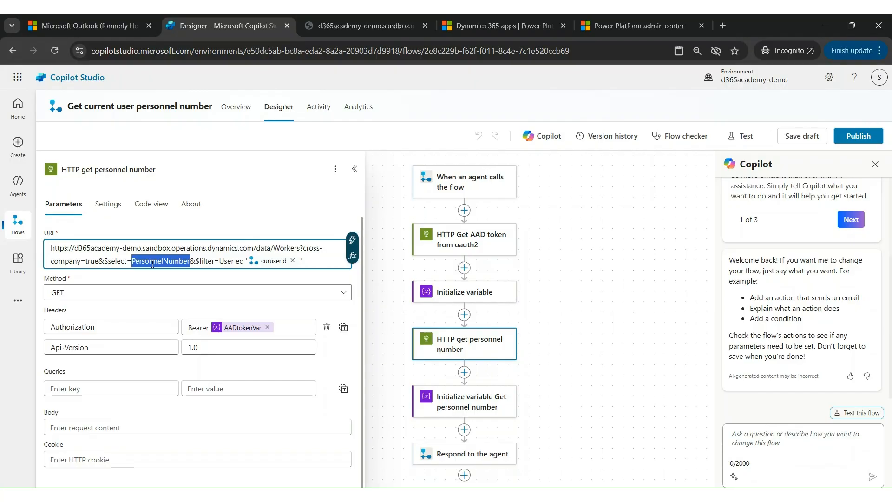
click(222, 263)
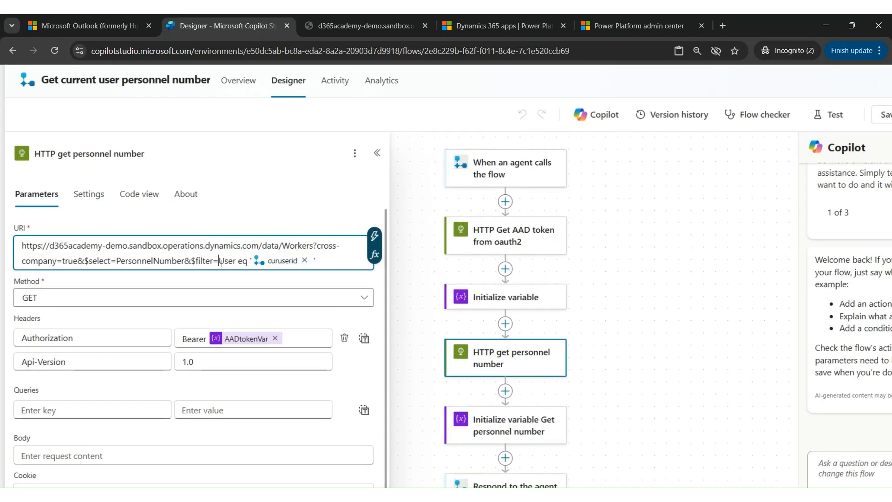
key(Delete)
text(U)
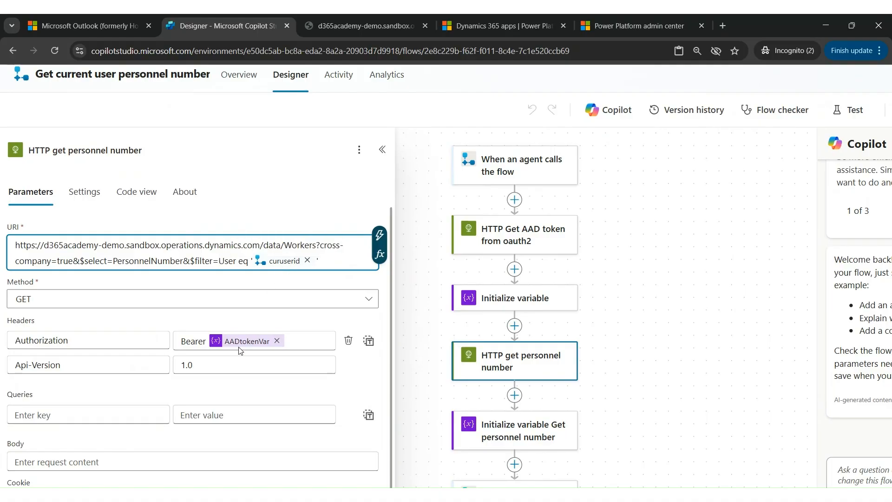
mouse_move(231, 345)
- Switch to Notepad and review the sample Workers query URL and the user name value in its filter
key(alt+Tab)
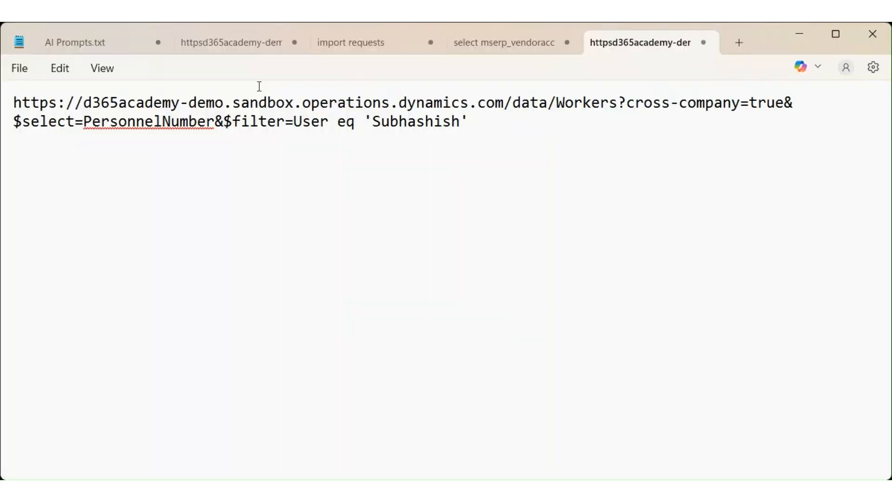
click(14, 103)
drag(14, 103, 287, 122)
click(419, 122)
double_click(419, 122)
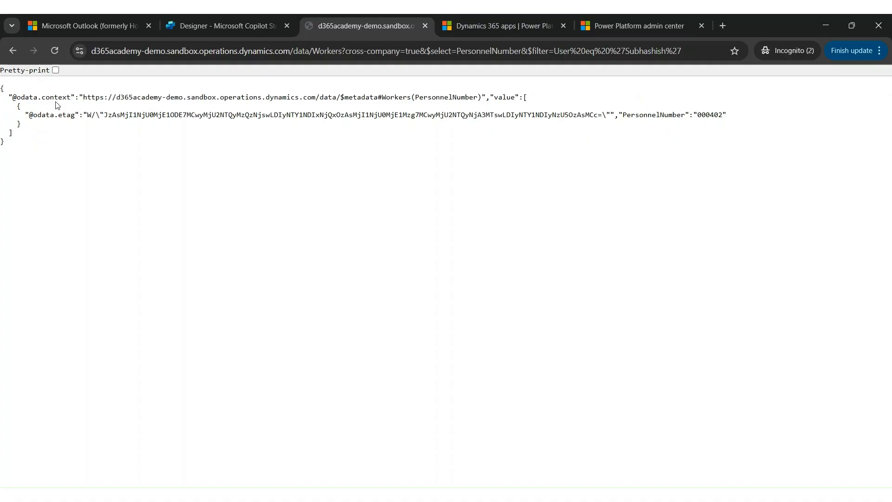
- Pretty-print the Workers query's JSON response in the browser and examine the queried entity and the PersonnelNumber field with its value
click(55, 71)
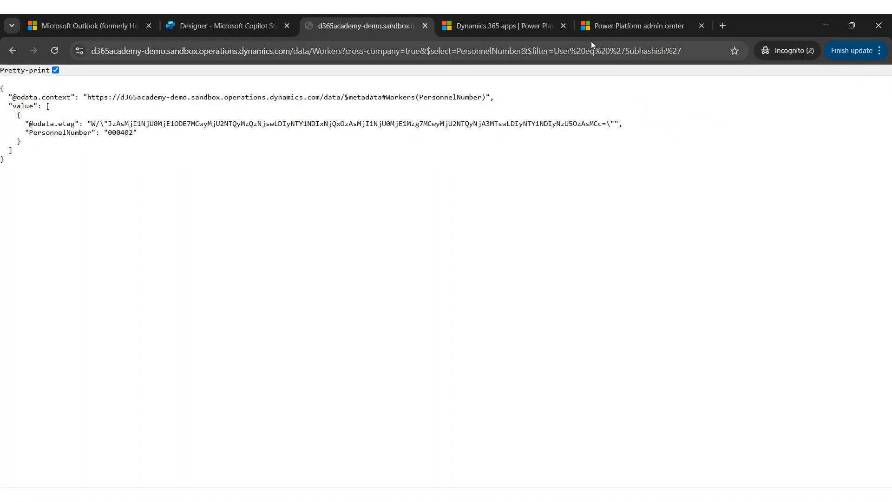
double_click(322, 56)
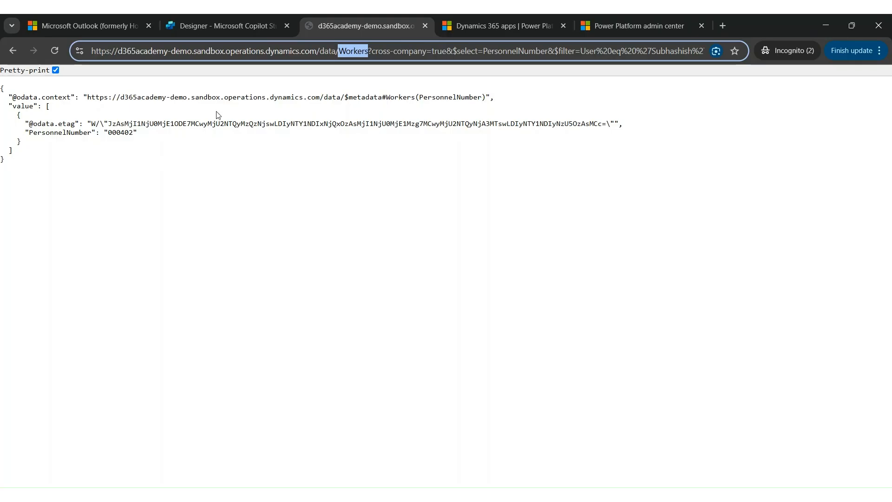
double_click(71, 133)
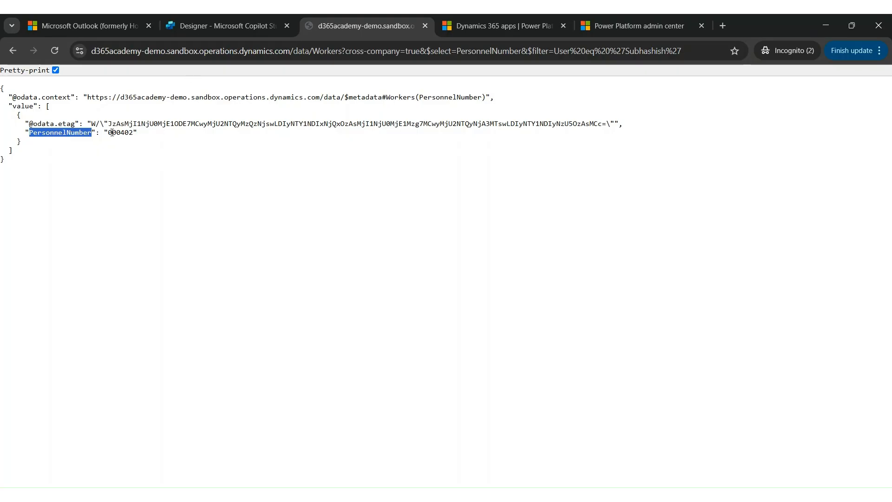
double_click(113, 132)
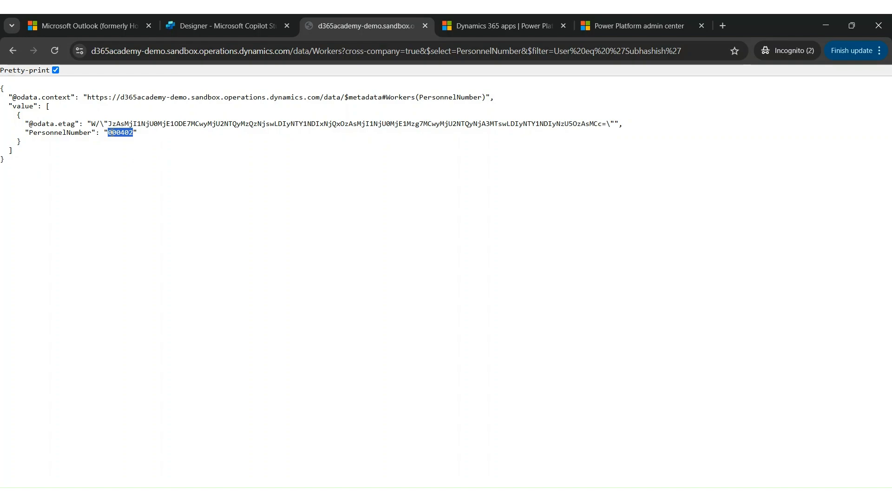
- Return to the flow designer and inspect the expression behind the PersonnelNumber value in Initialize variable Get personnel number
click(221, 24)
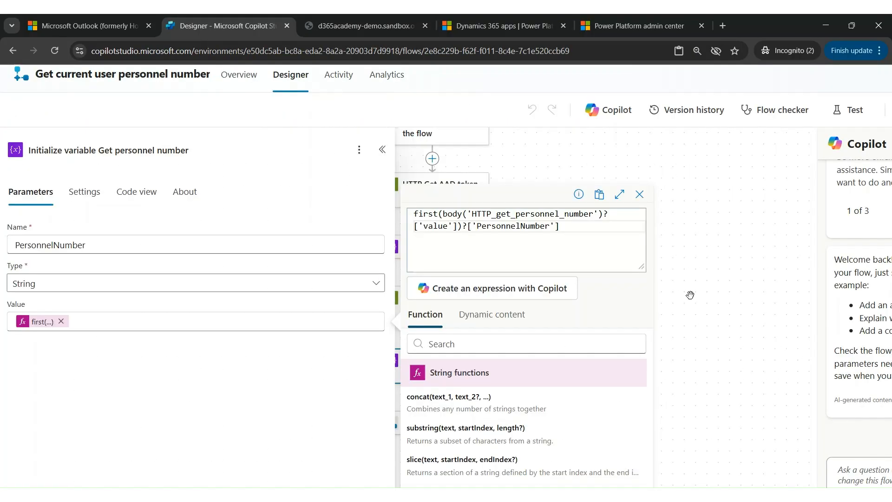
click(690, 295)
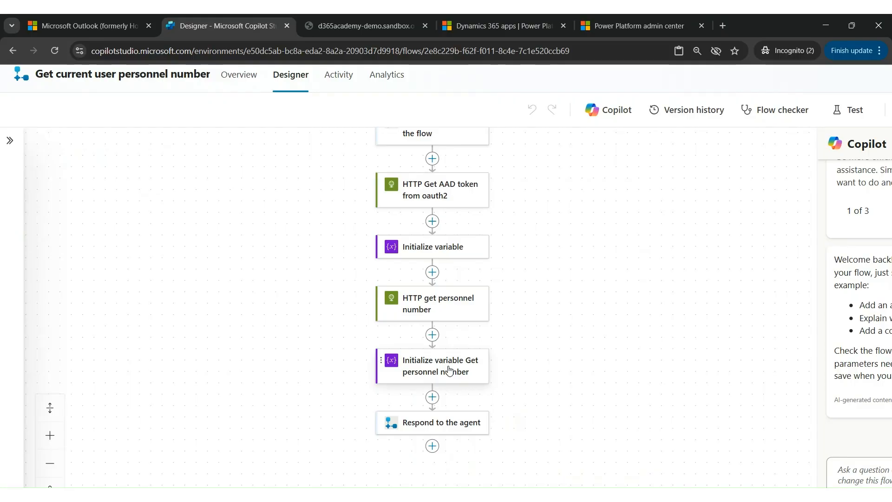
click(480, 373)
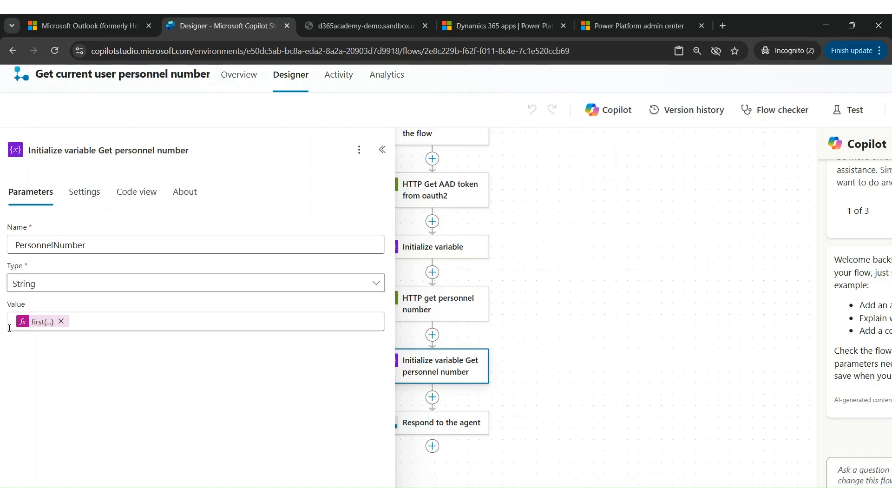
click(39, 327)
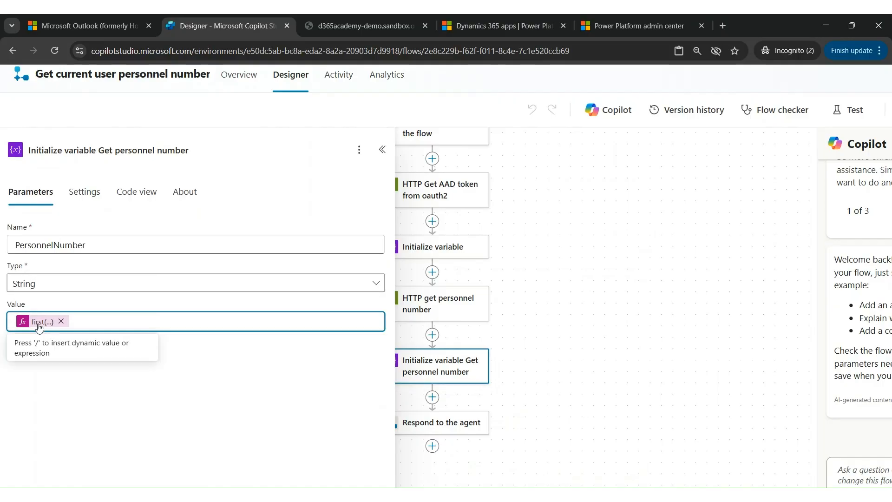
click(39, 326)
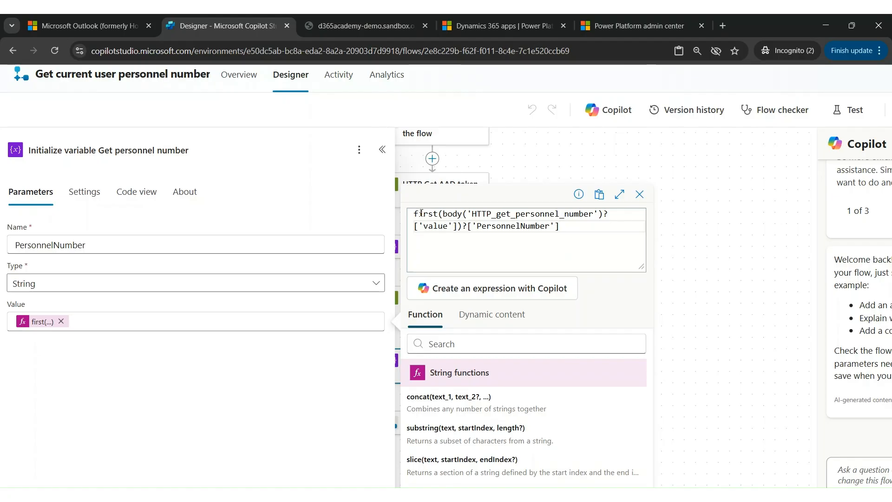
- Compare the expression with the PersonnelNumber field in the browser's JSON response, and go back to the flow designer
click(339, 24)
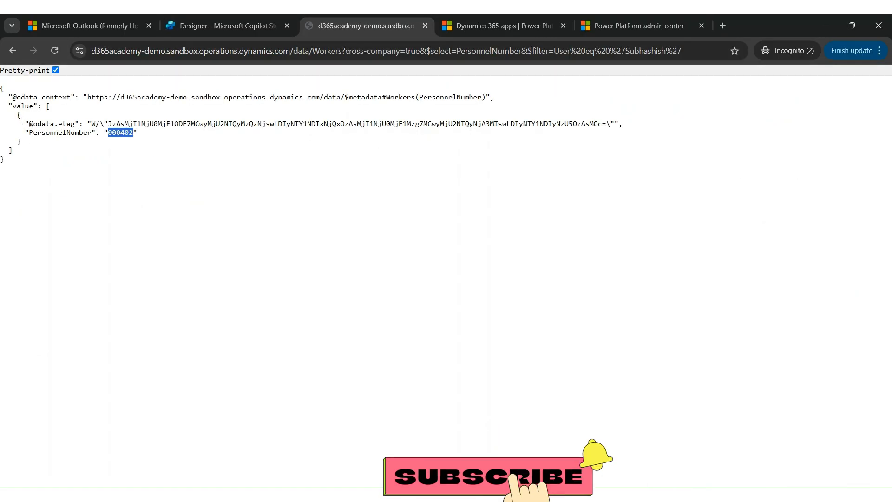
double_click(61, 133)
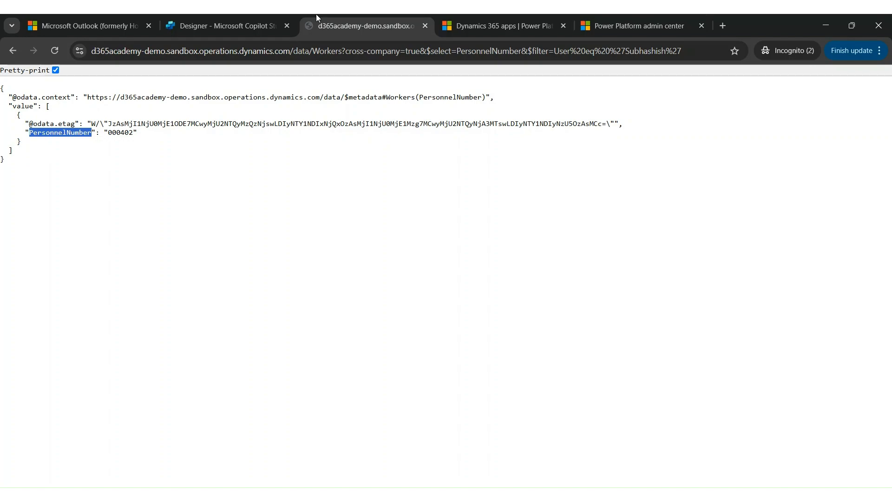
click(217, 27)
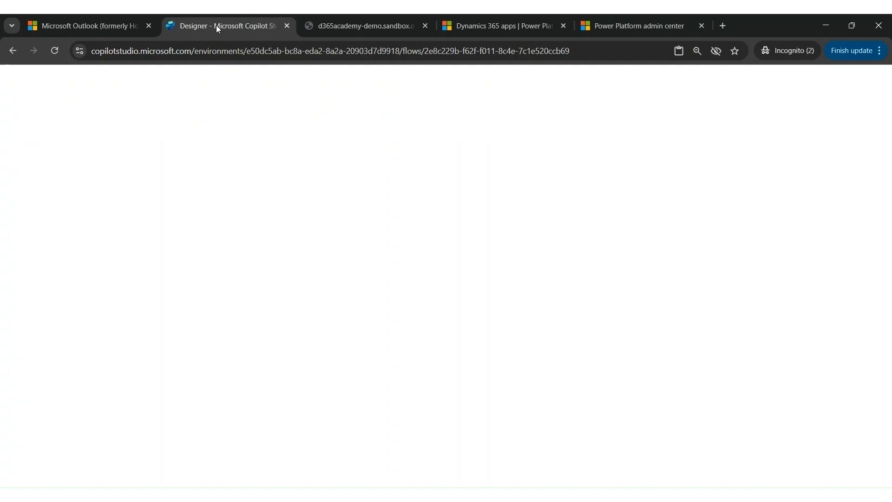
- Close the variable step's details and inspect the output returned by Respond to the agent in the Get current user personnel number flow
click(740, 351)
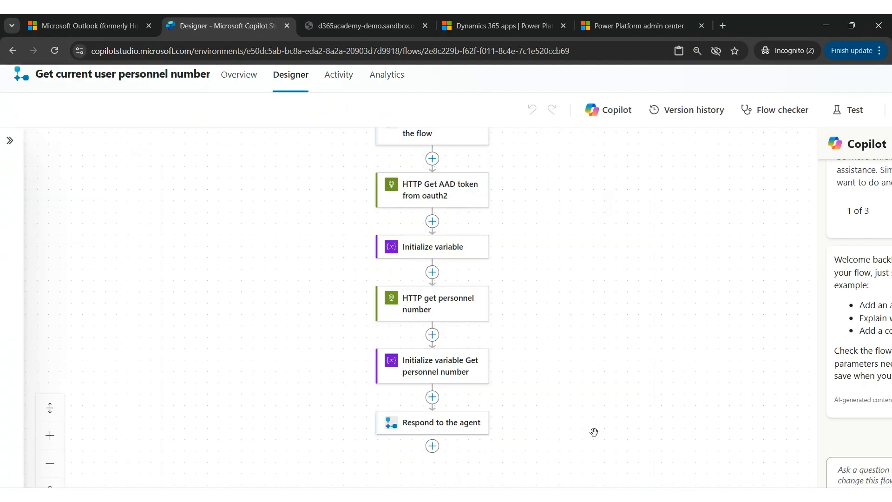
click(405, 427)
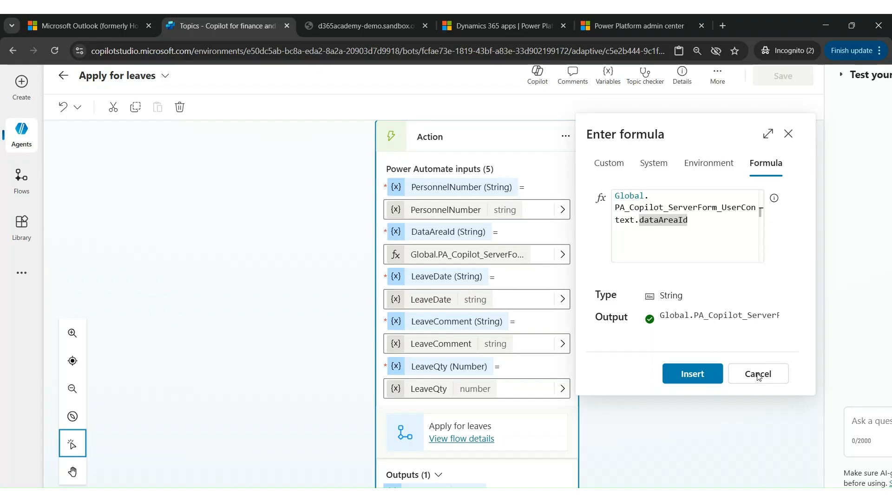
- Close the DataAreaId formula in the Apply for leaves topic and review the Action that calls Get current user personnel number
click(788, 134)
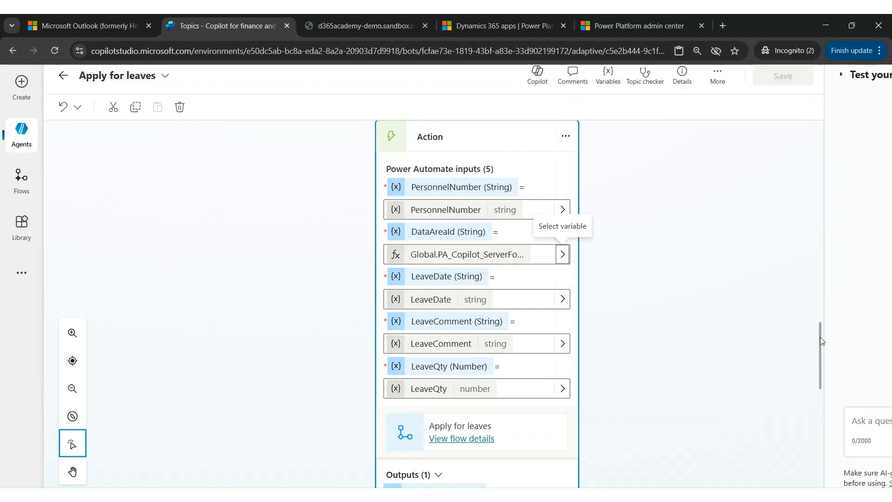
scroll(821, 167, up, 5)
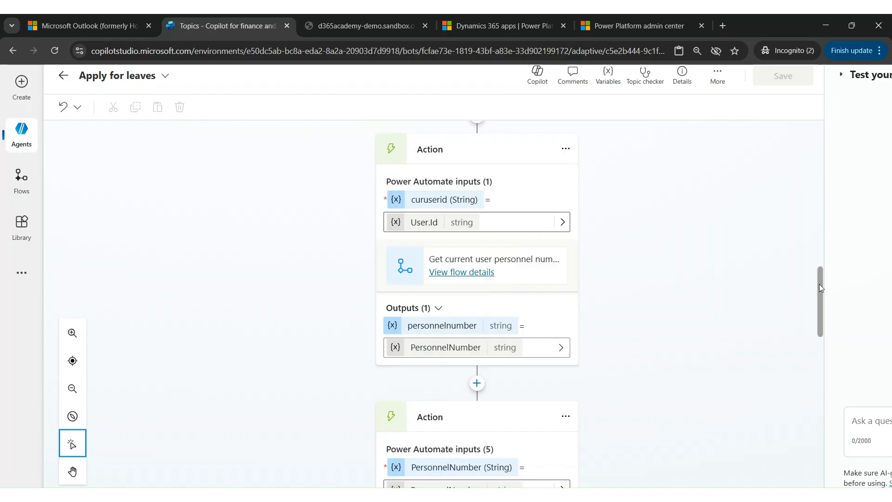
mouse_move(818, 288)
mouse_down()
mouse_move(817, 317)
mouse_move(816, 204)
mouse_move(816, 289)
mouse_up()
scroll(816, 288, down, 2)
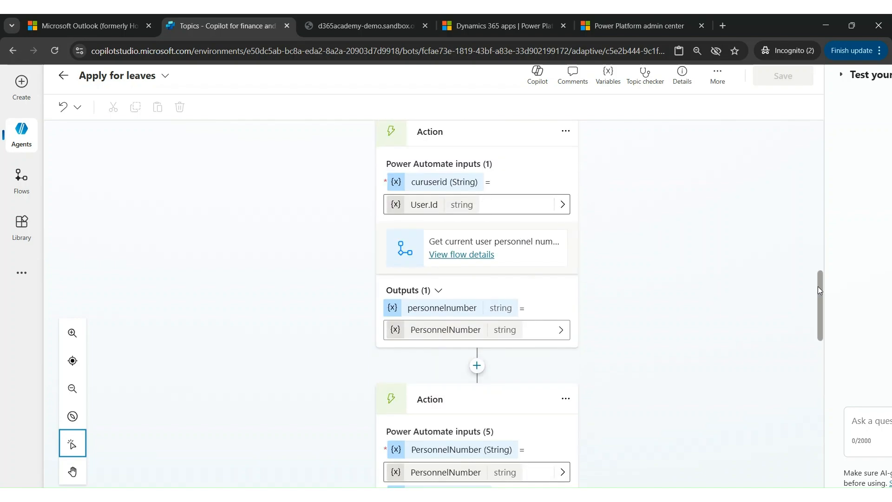
drag(819, 286, 818, 335)
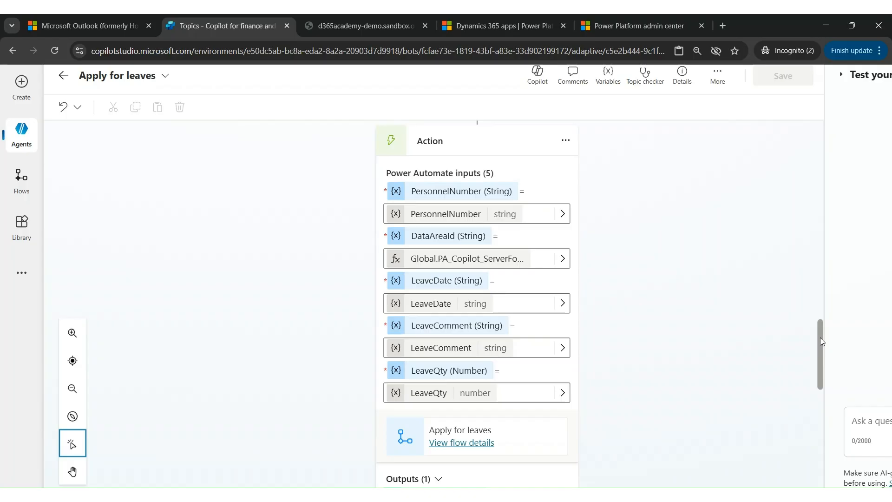
- Review the five inputs of the Apply for leaves action and inspect the DataAreaId formula, closing it without changes
scroll(820, 337, up, 2)
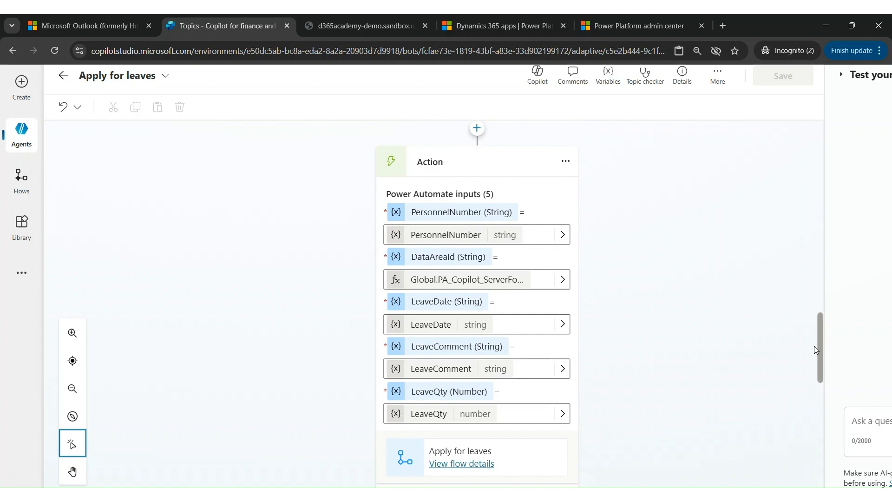
scroll(814, 349, down, 3)
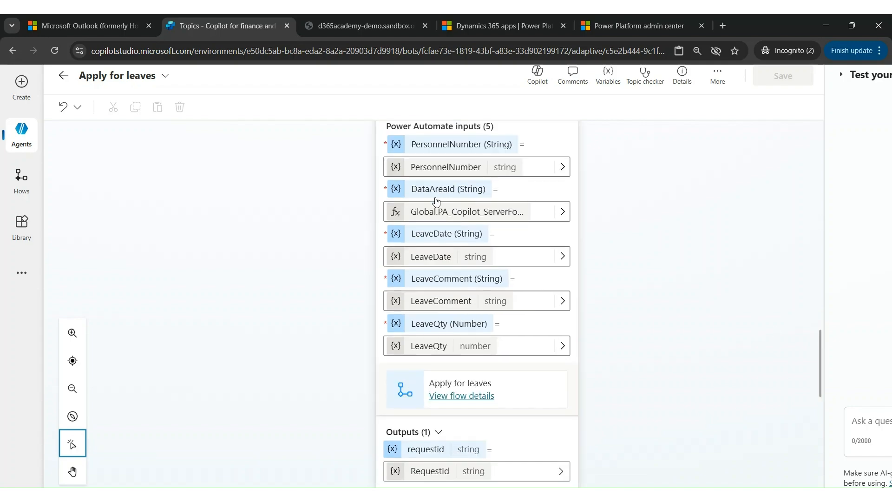
click(562, 213)
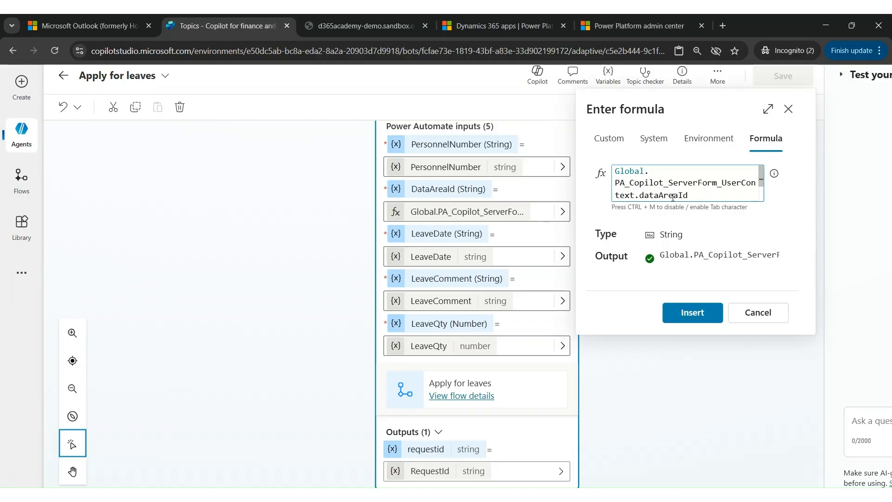
click(745, 315)
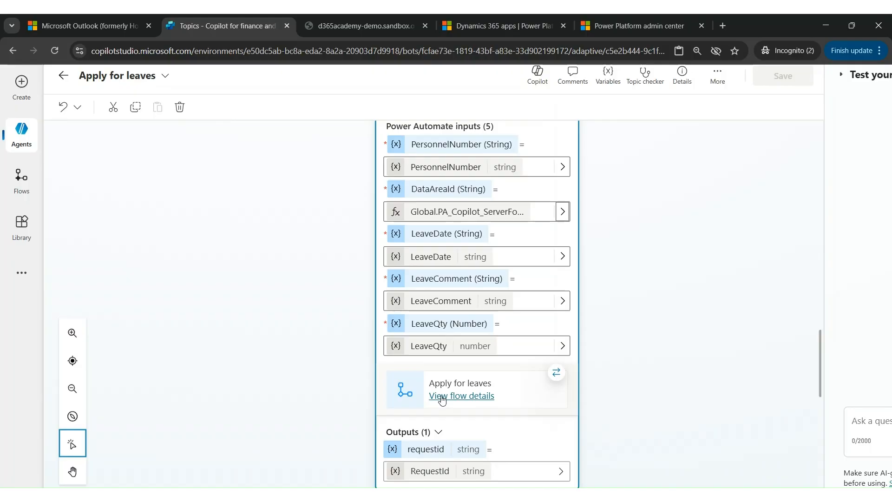
- Open the Apply for leaves agent flow and inspect its AAD token request and the AADtokenVar variable's value
click(21, 180)
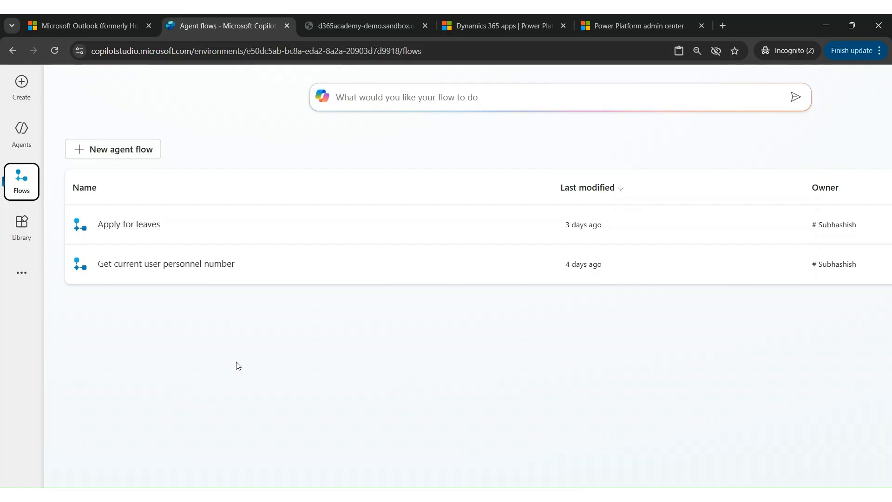
click(111, 224)
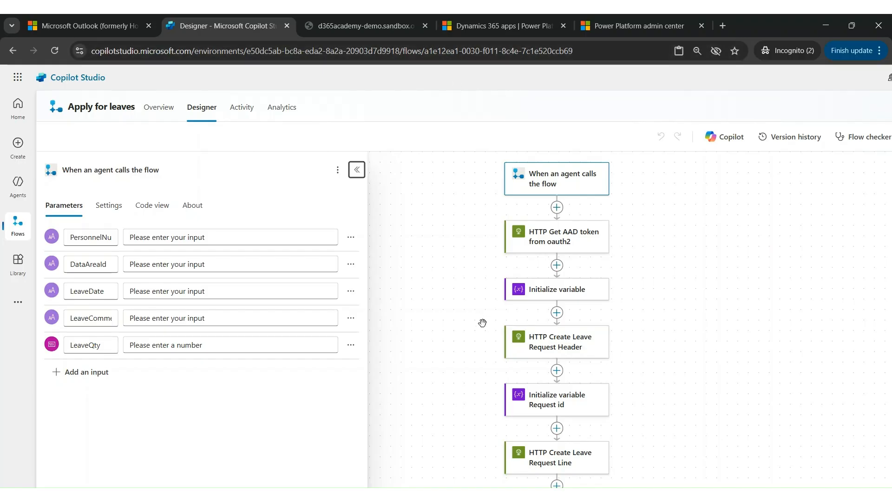
click(583, 241)
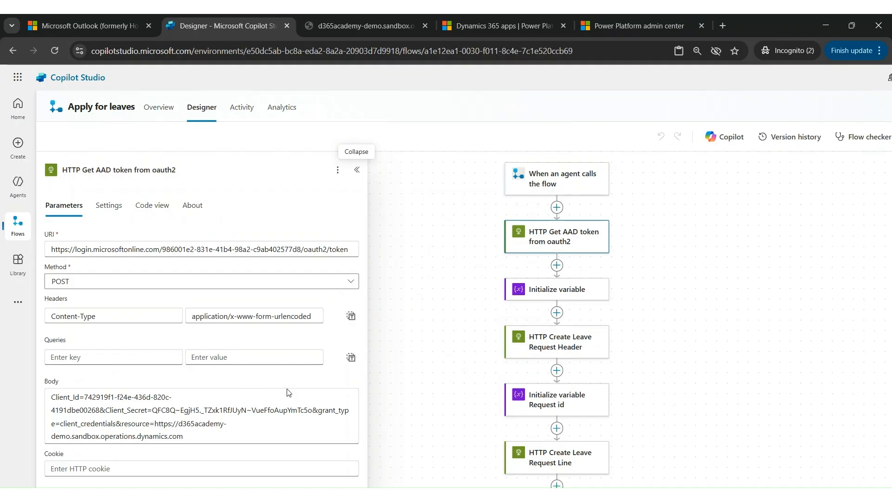
click(574, 296)
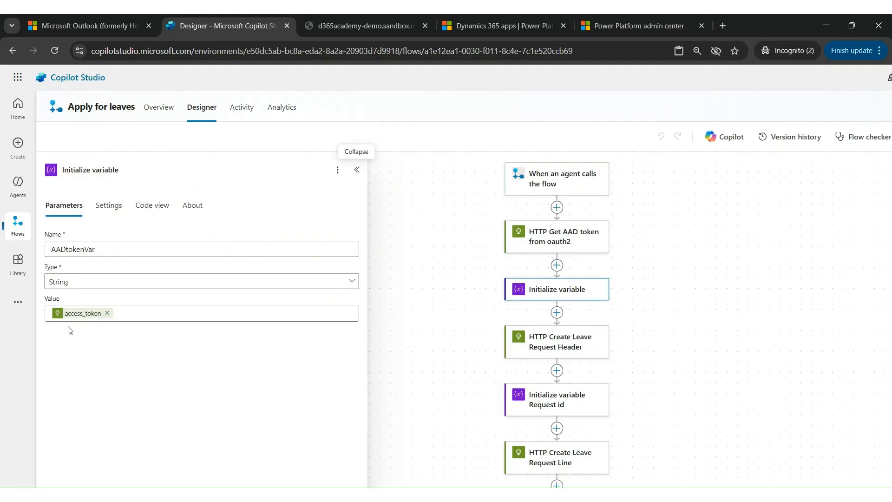
mouse_move(80, 319)
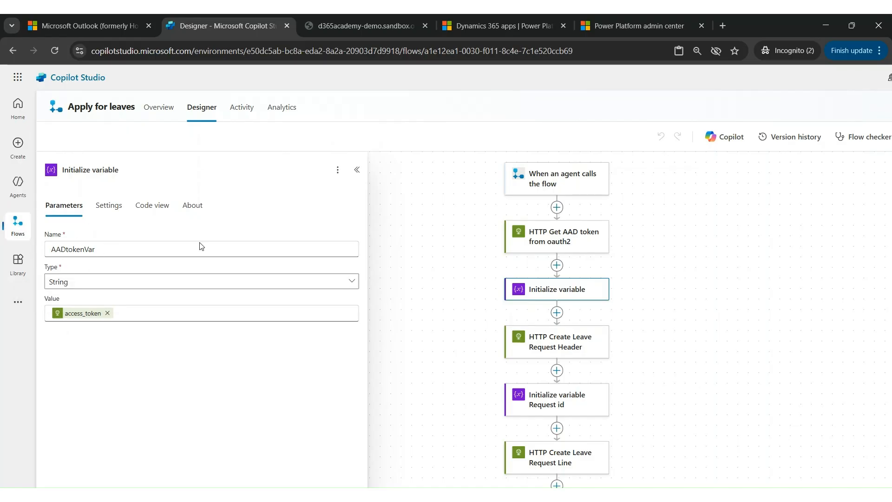
- Examine the LeaveRequestHeaders URI, authorization header and JSON body of HTTP Create Leave Request Header, and close its details
click(555, 351)
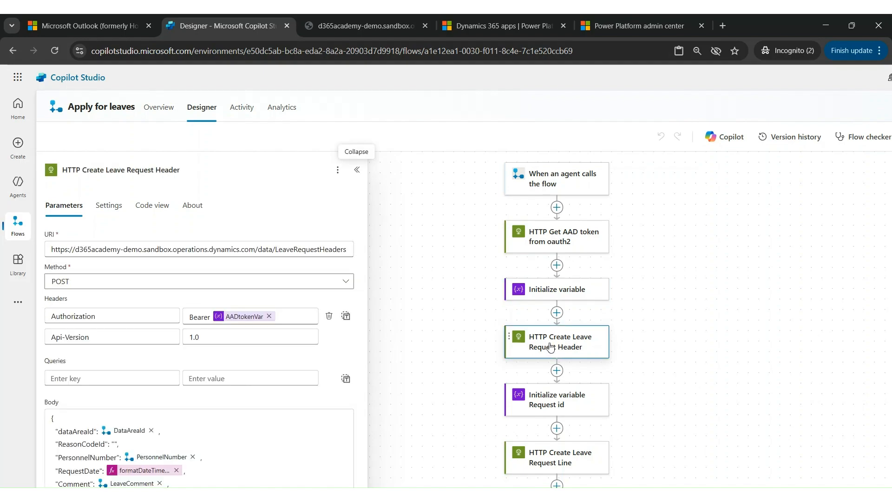
double_click(299, 251)
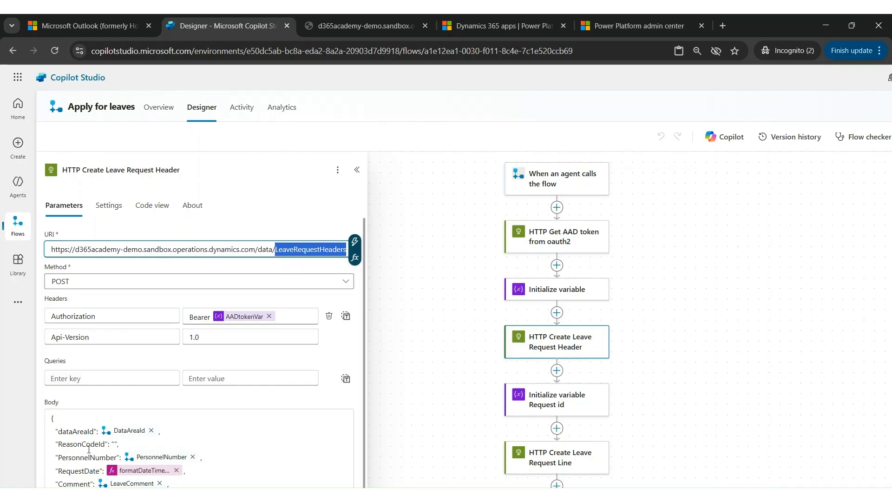
click(116, 444)
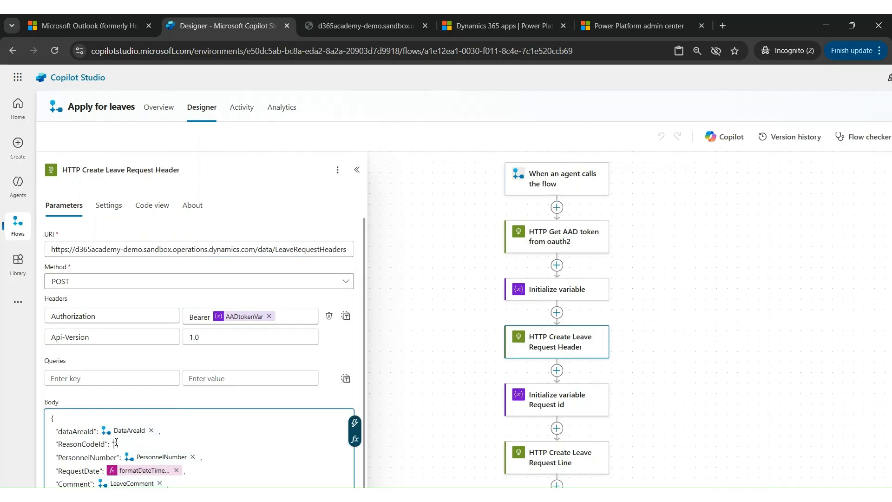
click(361, 381)
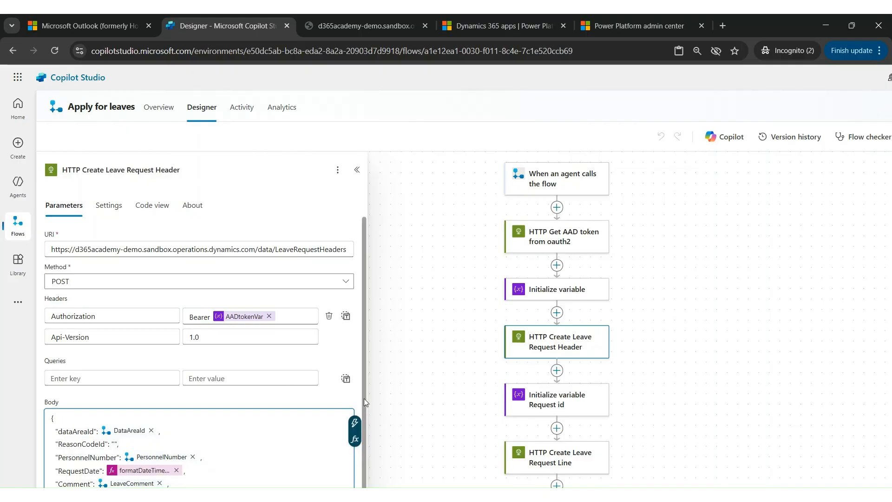
drag(364, 398, 366, 479)
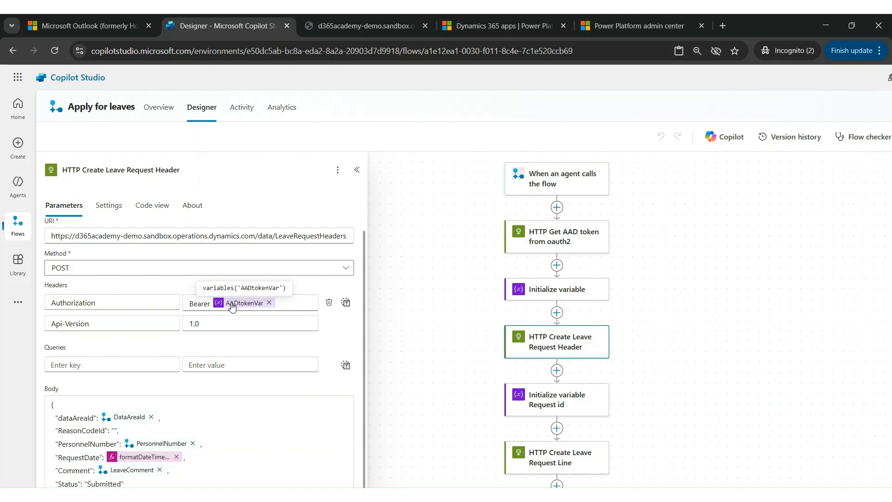
click(446, 387)
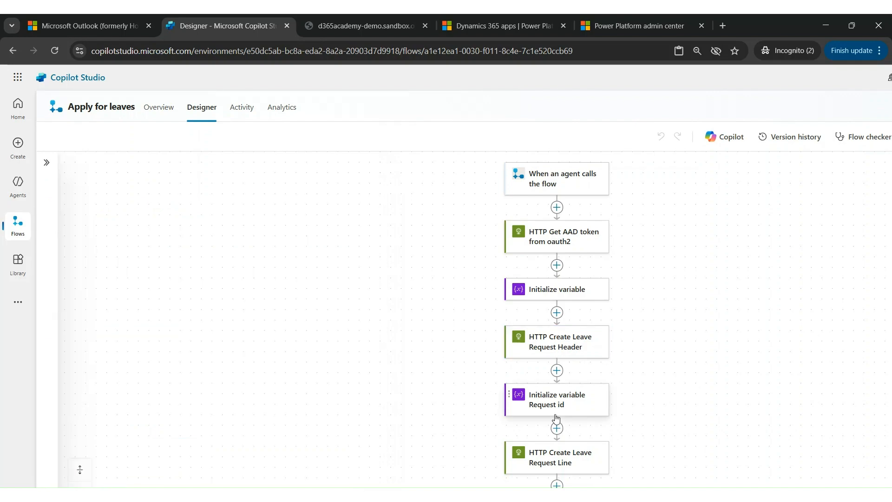
- Switch to Postman and highlight the request body and the JSON response of the LeaveRequestHeaders POST request
key(alt+Tab)
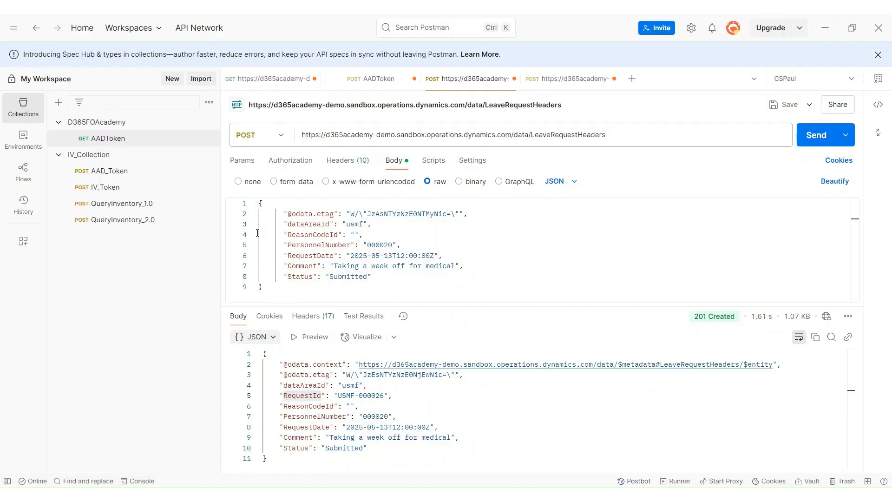
key(ctrl+a)
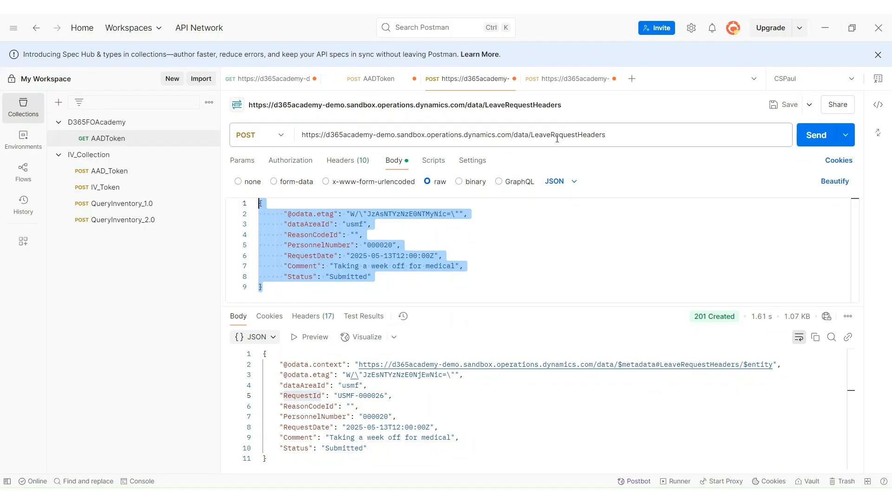
drag(270, 459, 258, 349)
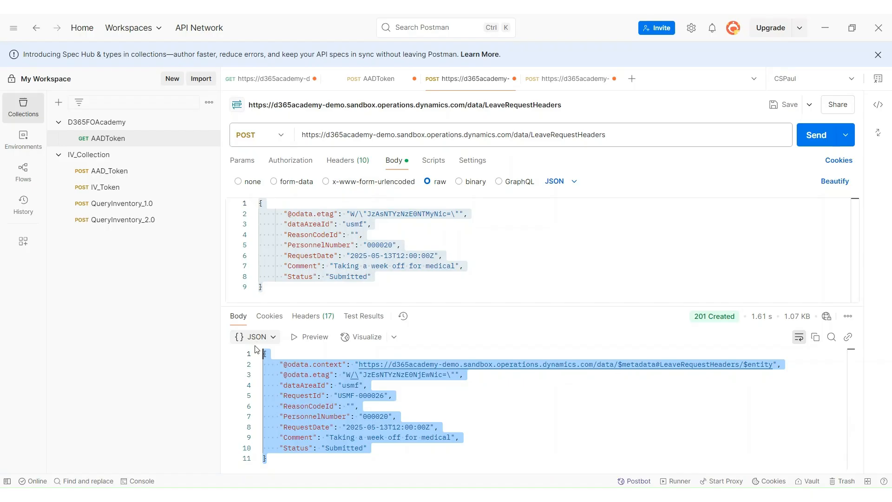
- Highlight the RequestId line in the LeaveRequestHeaders response and reselect the whole response
click(408, 395)
drag(407, 395, 276, 395)
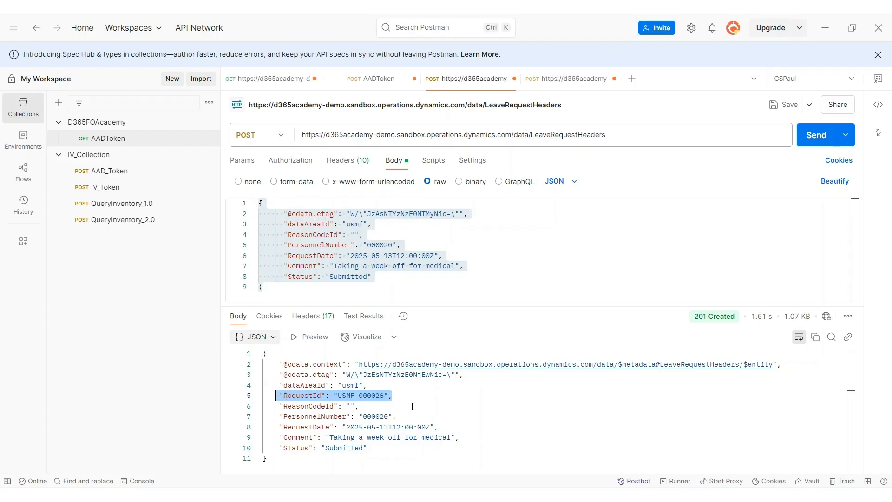
click(295, 458)
drag(294, 457, 258, 355)
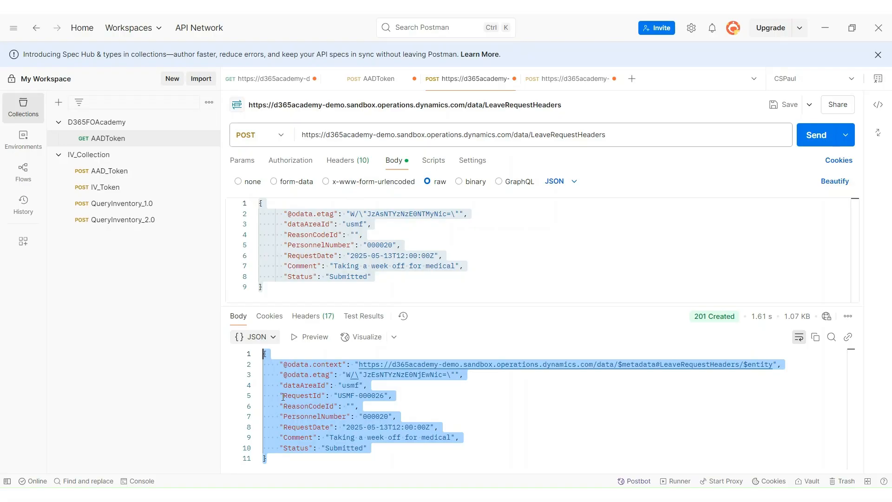
- Return to the flow designer, revisit HTTP Create Leave Request Header, and inspect the expression behind the RequestId variable
key(alt+Tab)
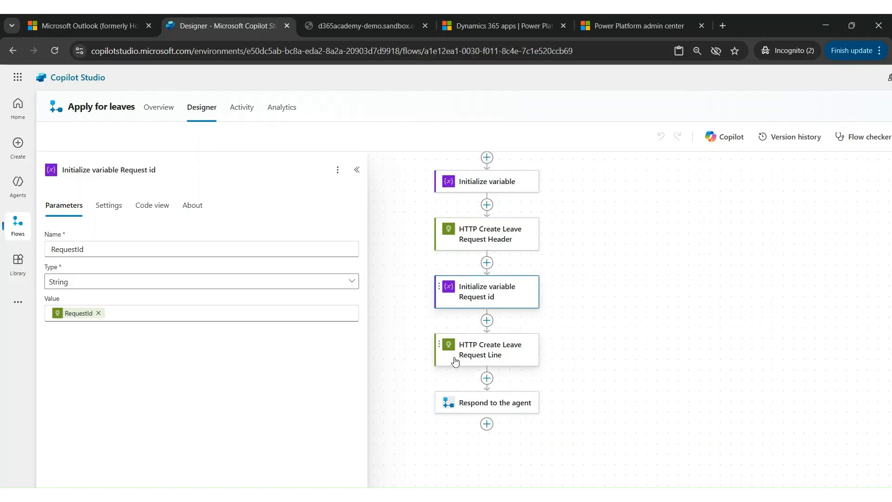
click(502, 253)
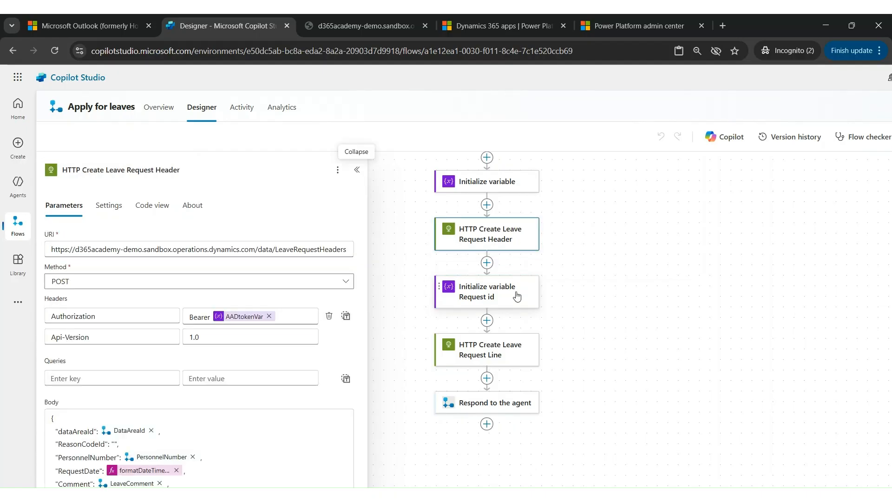
click(516, 295)
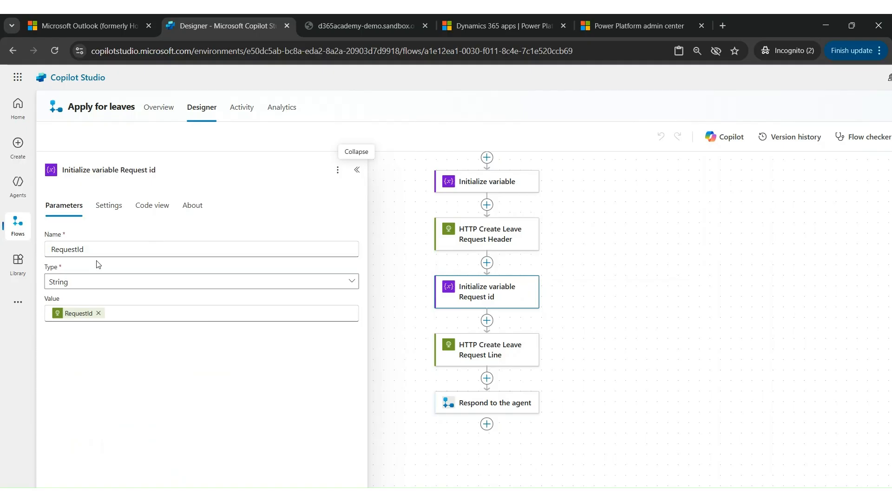
mouse_move(68, 319)
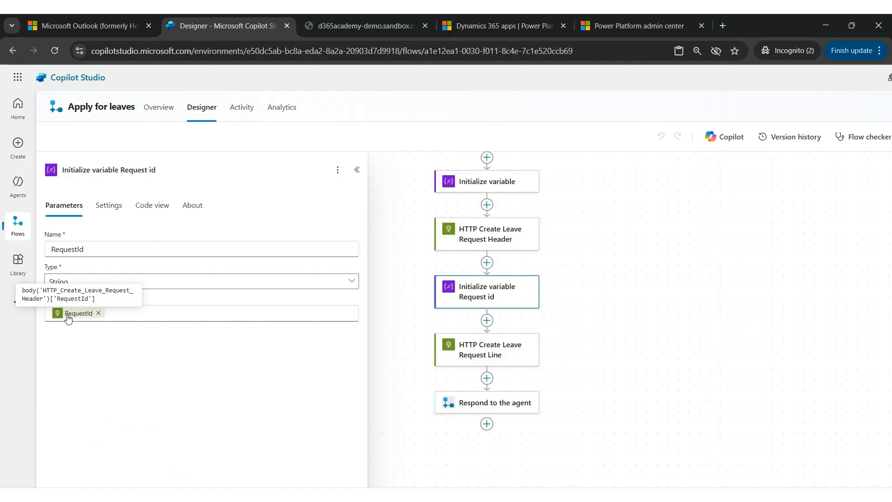
click(68, 316)
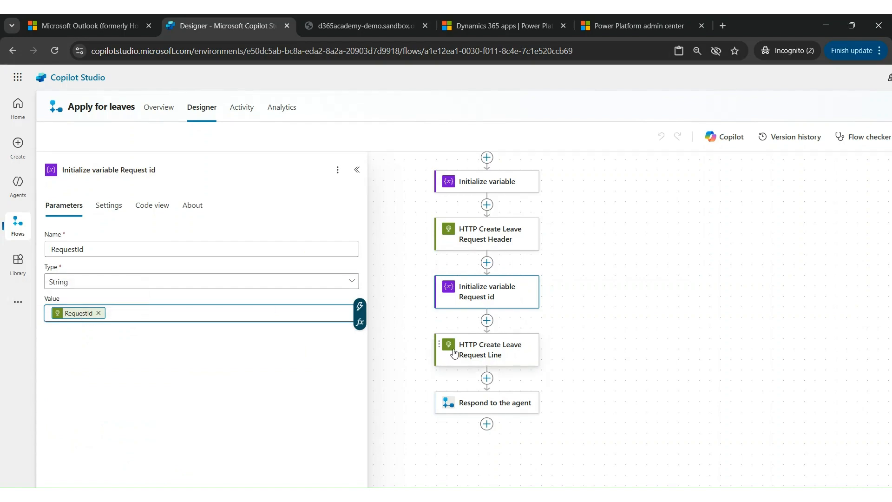
- Review the parameters of HTTP Create Leave Request Line and highlight the LeaveRequestDetails entity in its URI
click(496, 352)
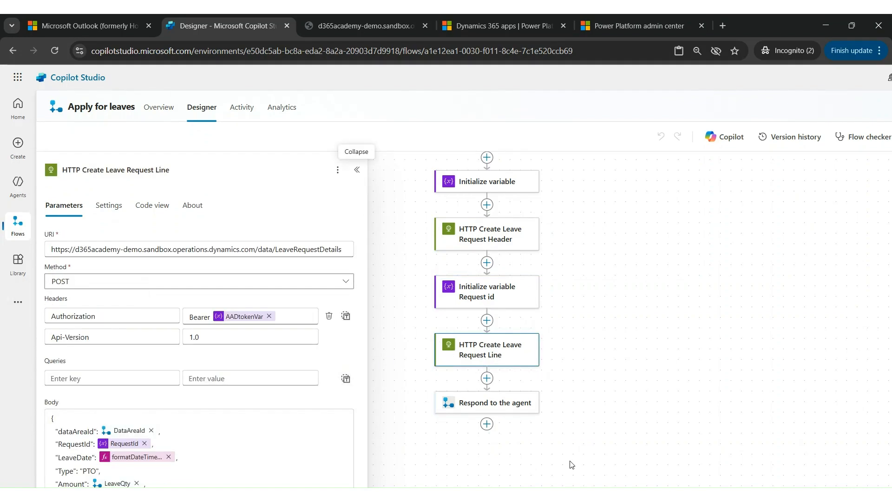
click(292, 249)
double_click(292, 250)
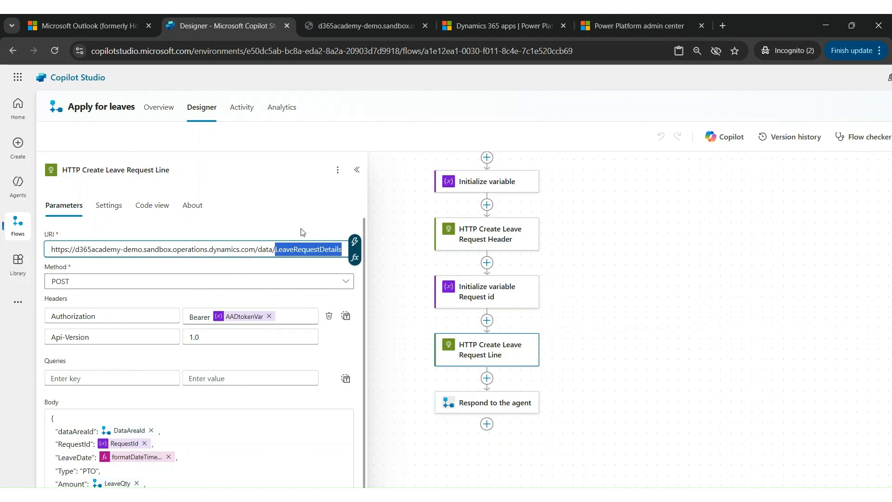
- Inspect the RequestId output and its Body value in the Apply for leaves flow's Respond to the agent step
click(475, 406)
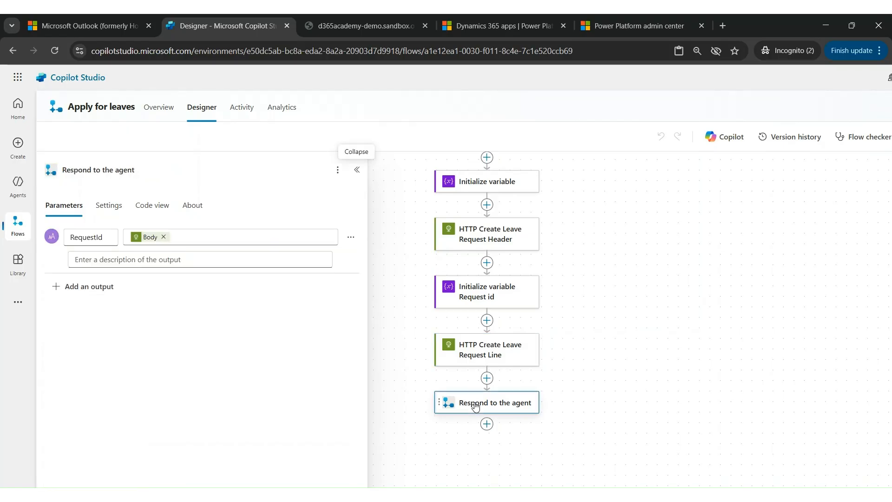
mouse_move(153, 242)
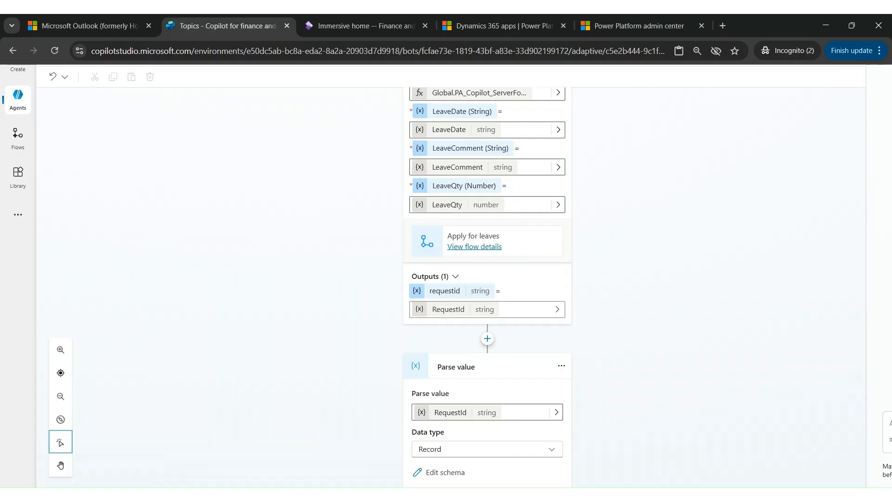
- Switch to Postman and highlight the whole JSON response of the LeaveRequestHeaders request
click(547, 483)
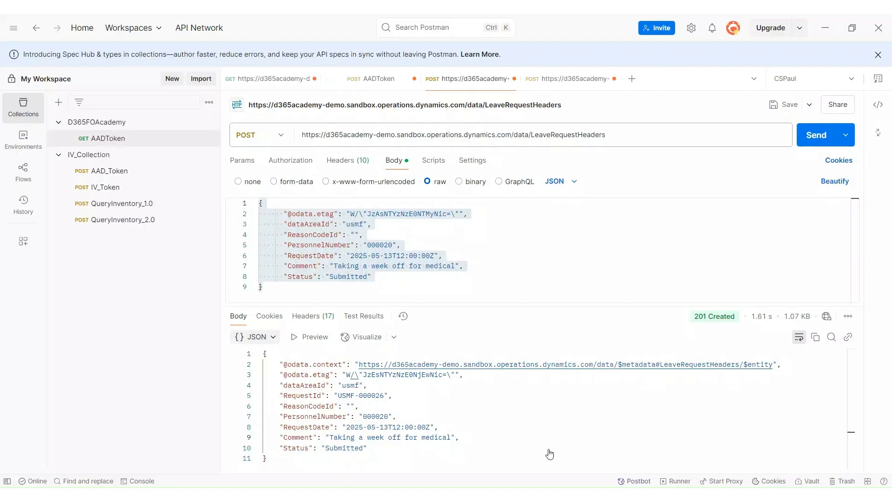
click(459, 437)
drag(272, 463, 254, 356)
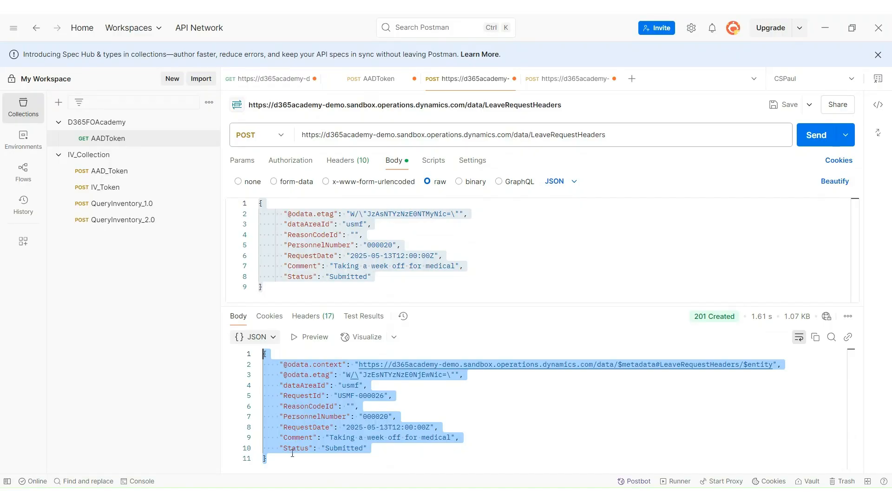
click(275, 463)
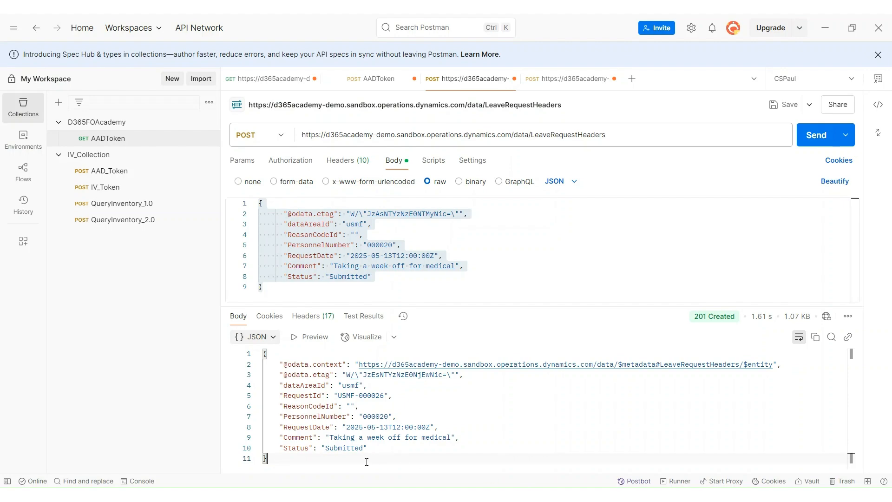
- Return to the Apply for leaves topic, review the record schema of the Parse value node, and dismiss it without changes
click(504, 496)
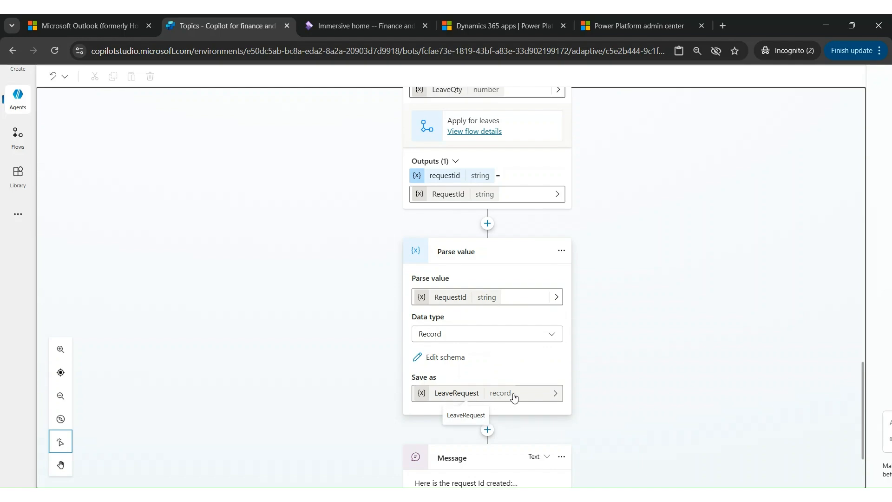
click(438, 360)
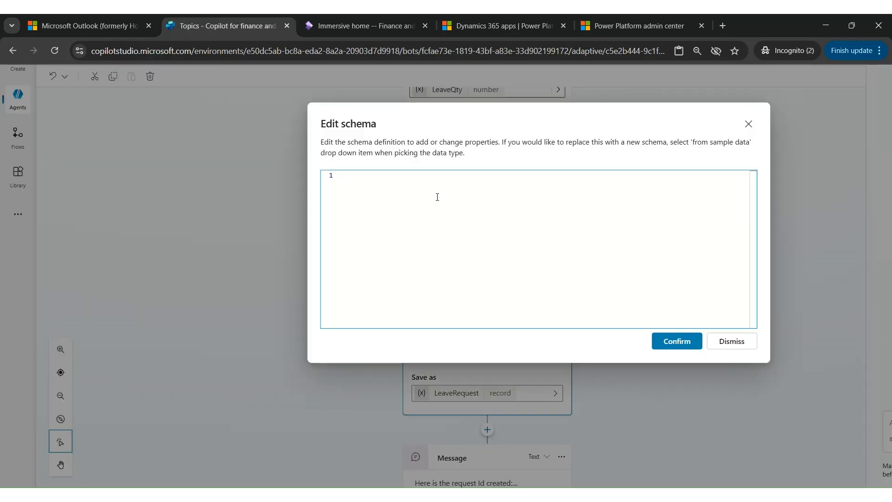
click(437, 197)
text(kind: Record properties:   @odata.context: String   @odata.etag: String   Comment: String   dataAreaId: String   PersonnelNumber: String   ReasonCodeId: String   RequestDate: String   RequestId: String   Status: String)
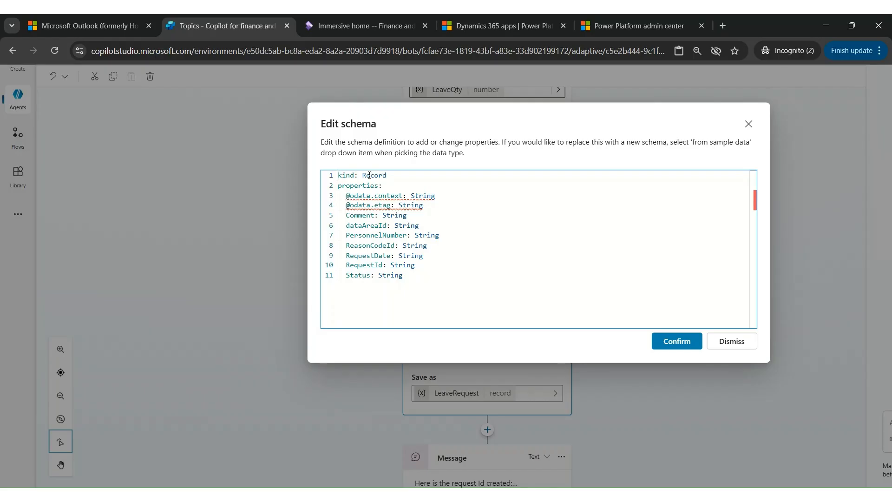
mouse_move(366, 200)
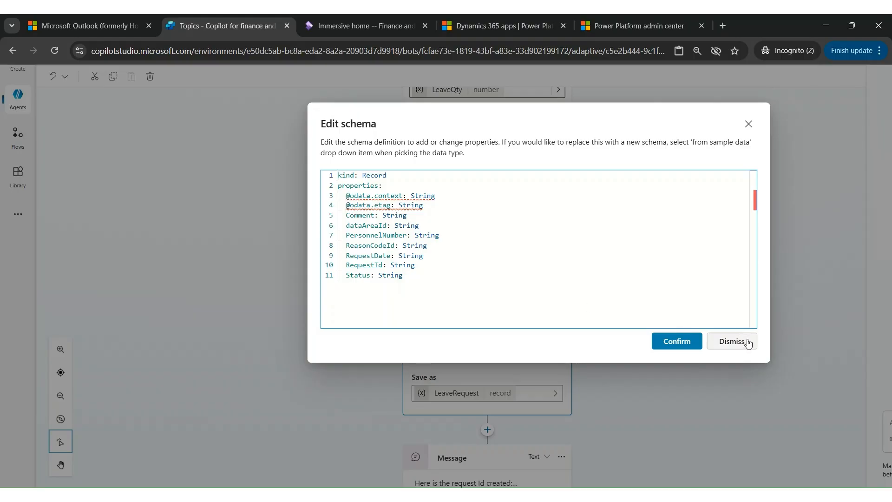
click(732, 347)
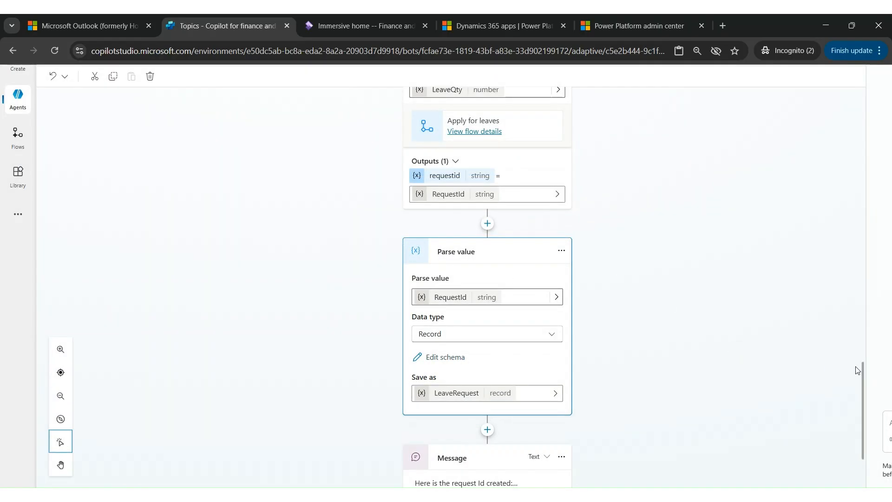
- Open the Message node's text and inspect its LeaveRequest.RequestId variable
drag(862, 371, 860, 397)
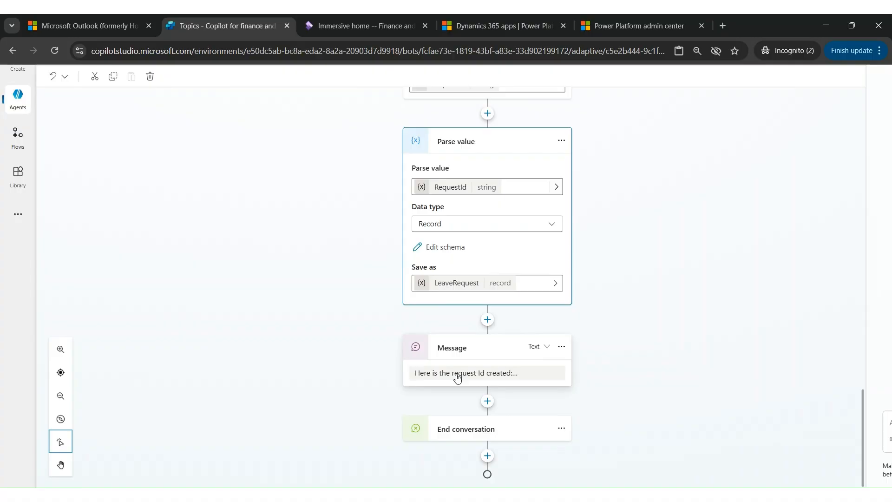
click(456, 375)
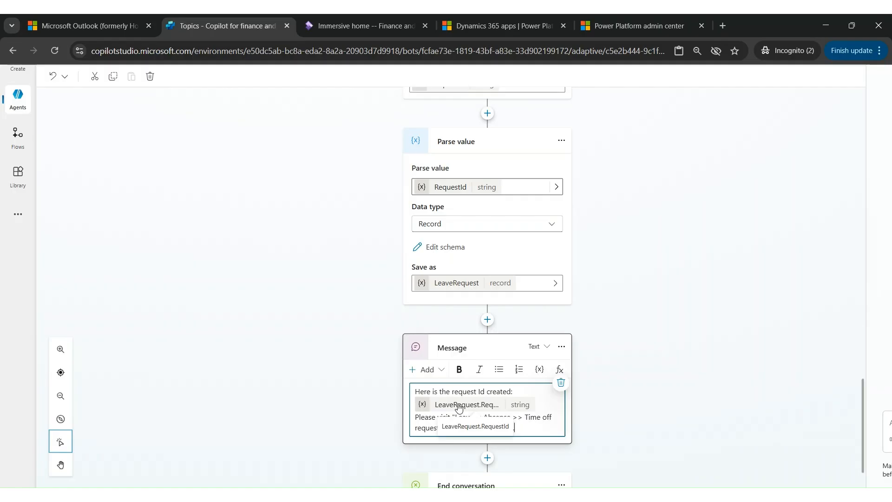
click(459, 407)
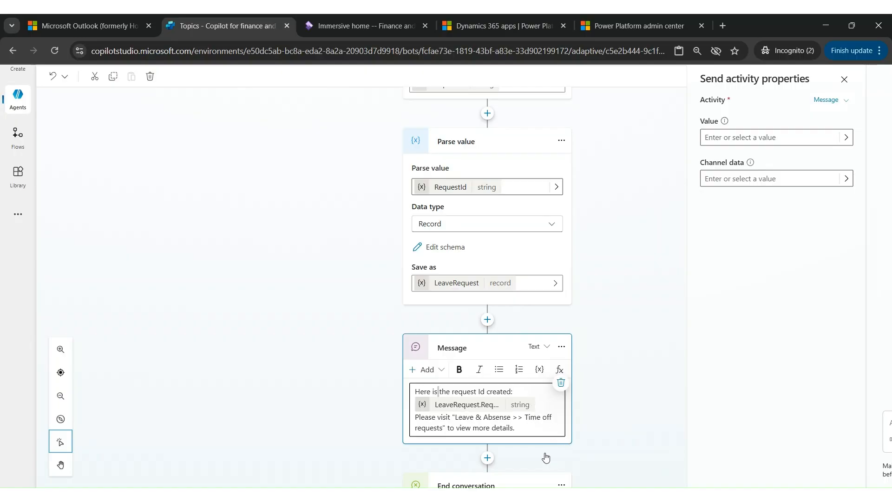
- Try to reference the parsed record in a Message node formula with "LeaveRequest."
click(458, 410)
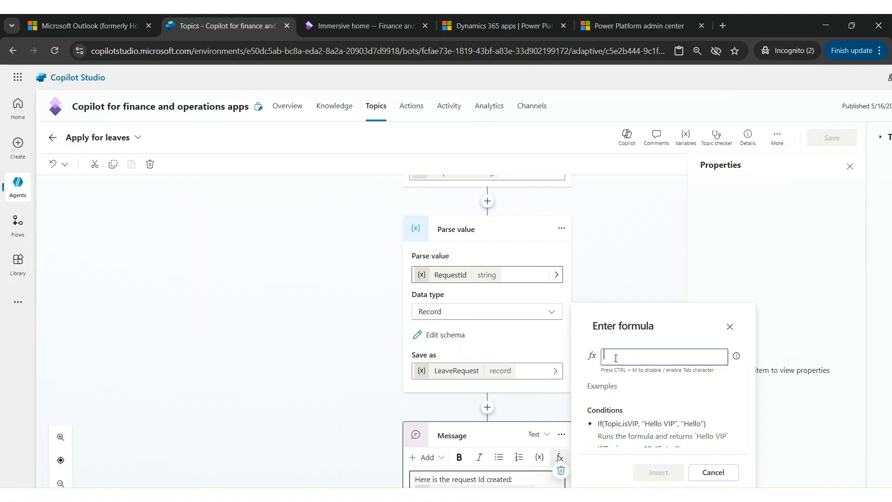
text(Leave)
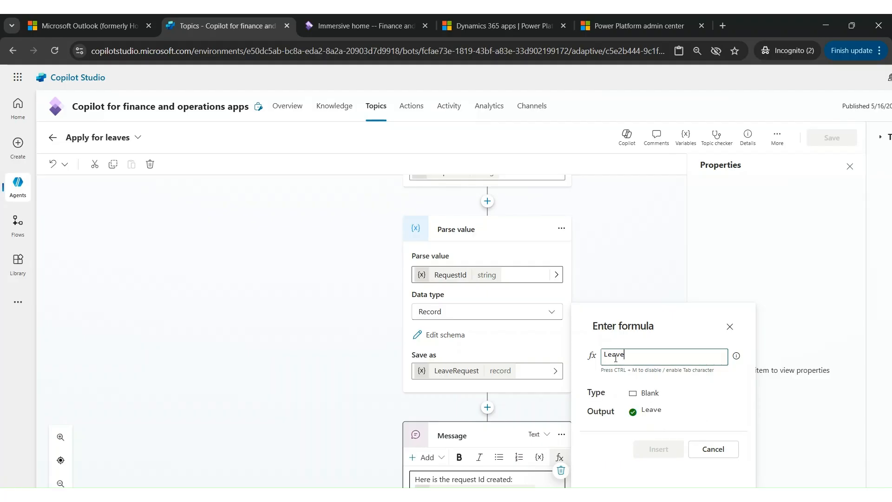
text(Request)
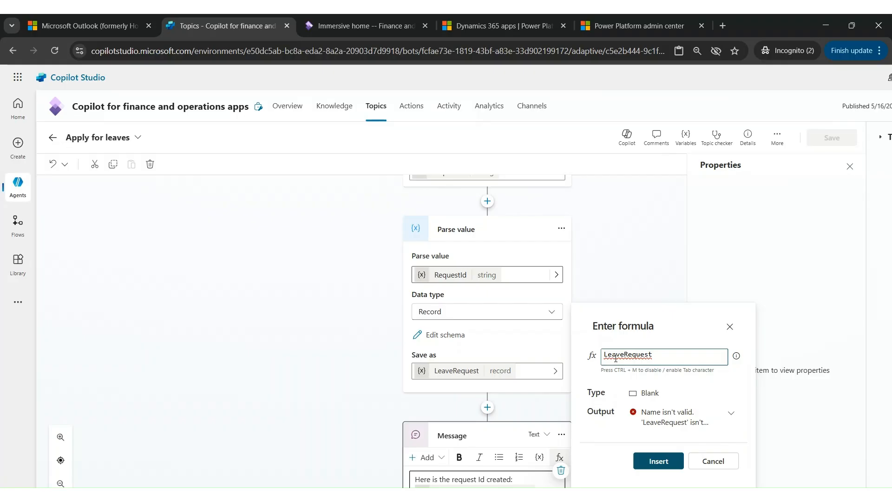
text(.)
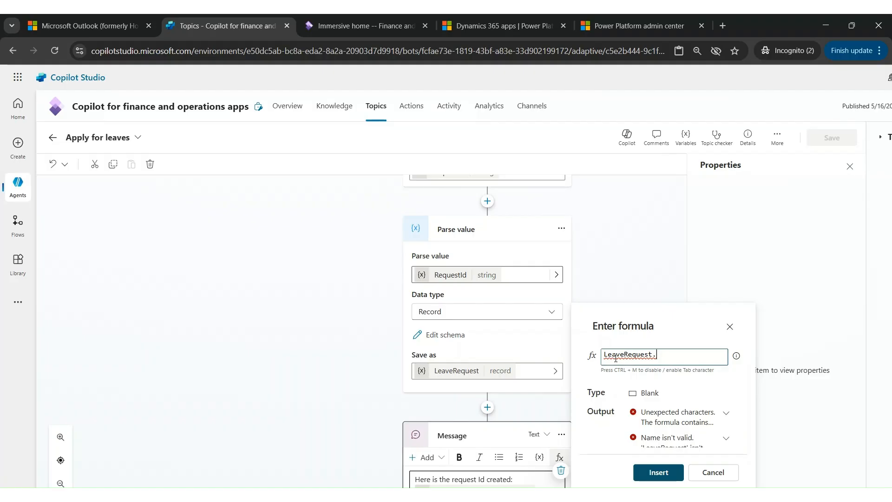
- Replace the formula with "Topic.LeaveRequest.", browse the record's suggested properties, and discard the formula
key(ctrl+a)
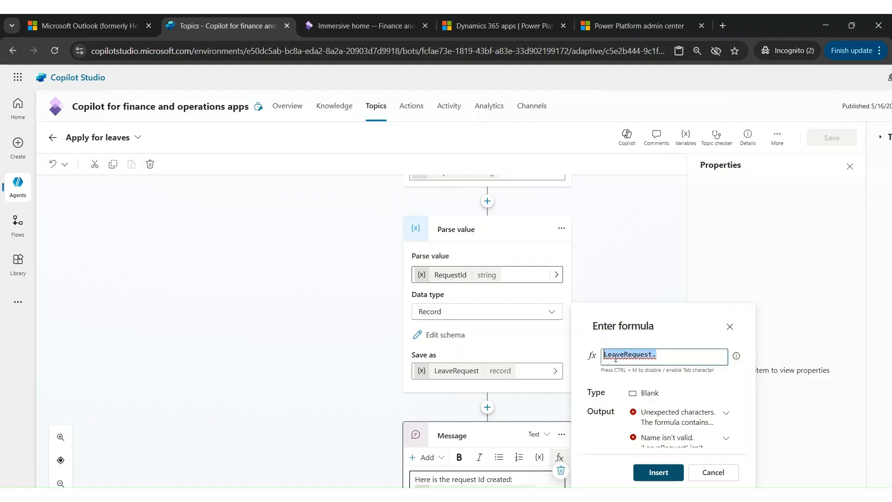
text(Topi)
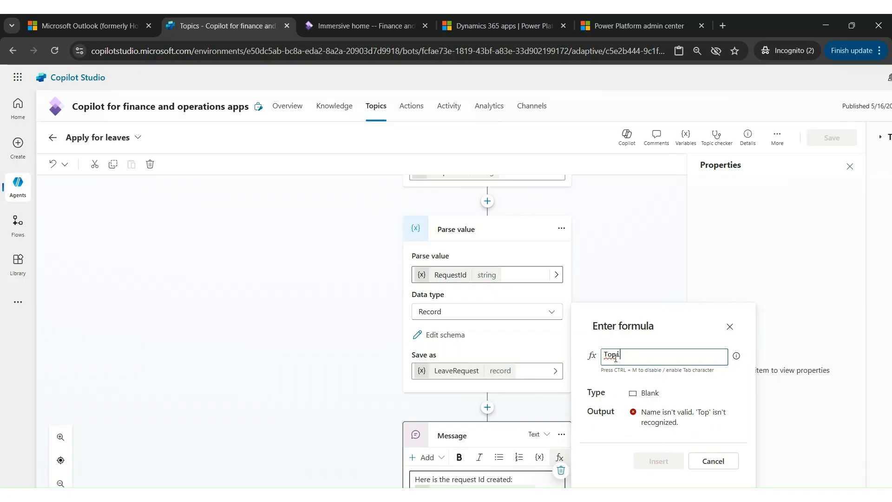
text(c.)
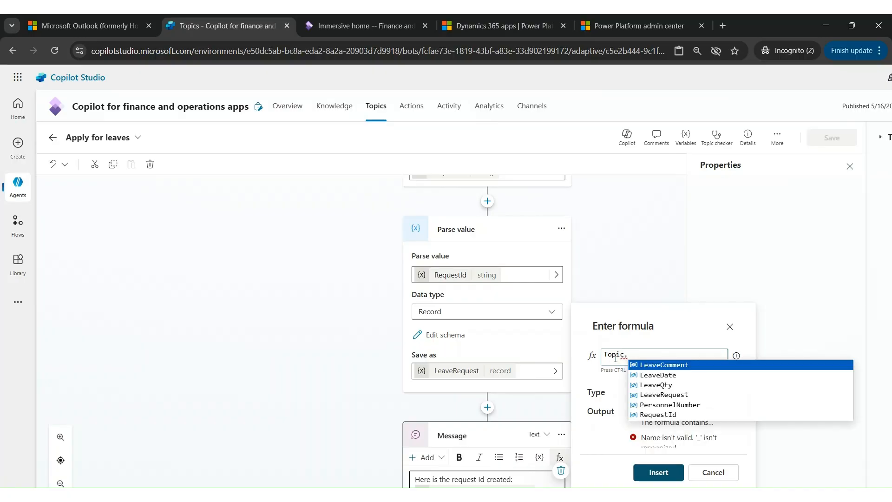
text(Leav)
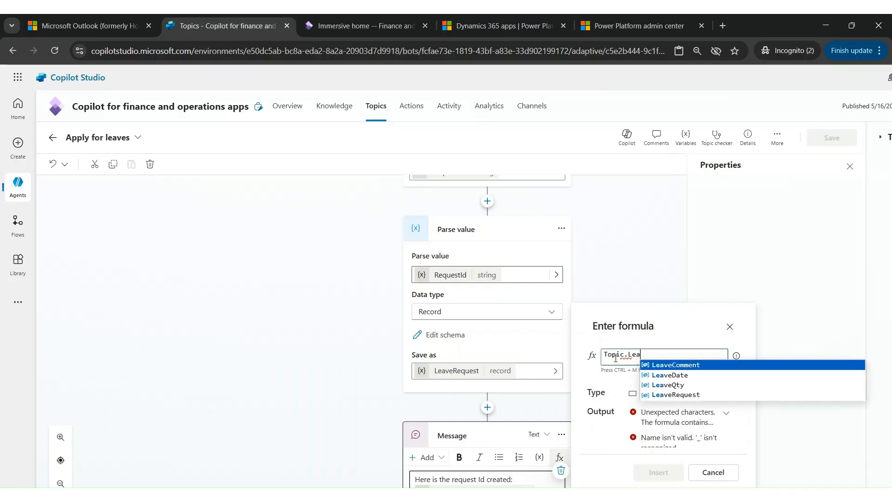
key(Down)
key(Down)
key(Down)
key(Tab)
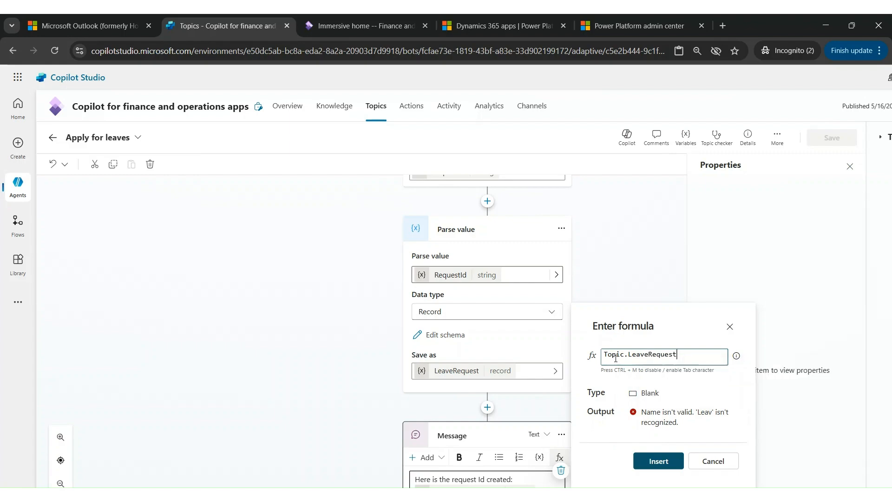
text(.)
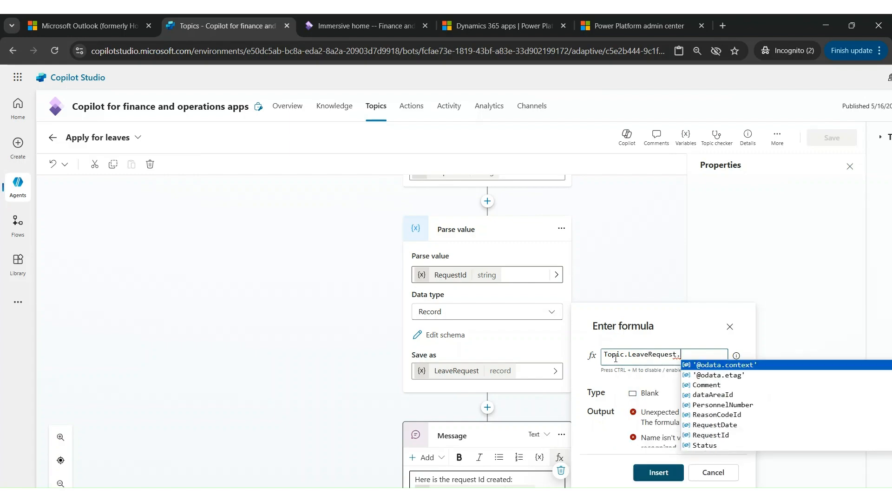
key(Down)
key(Down)
key(Down)
key(Down)
key(Down)
key(Down)
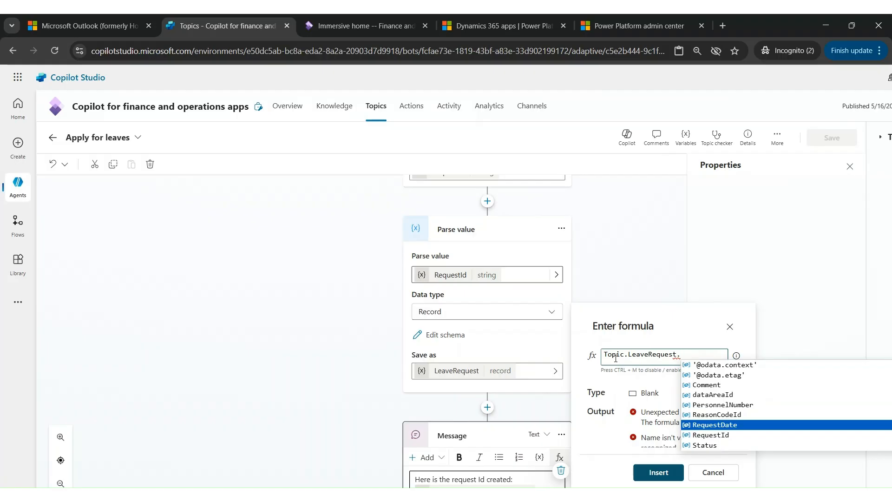
key(Up)
key(Up)
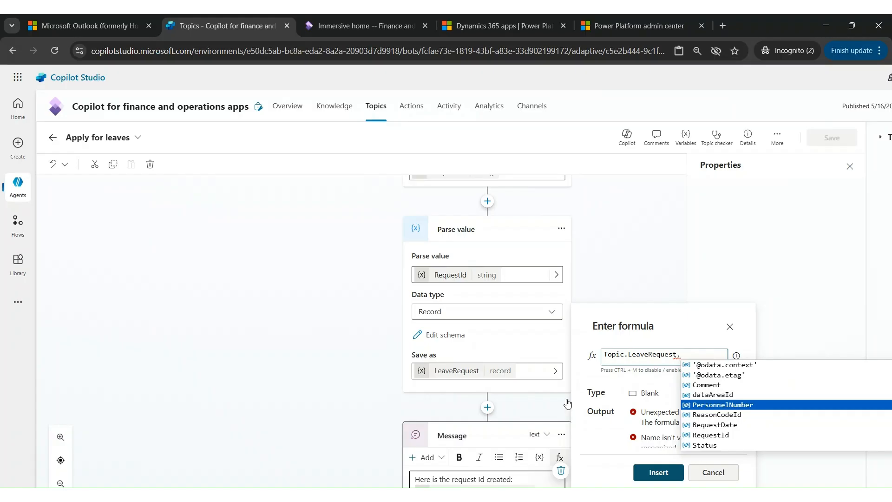
click(484, 468)
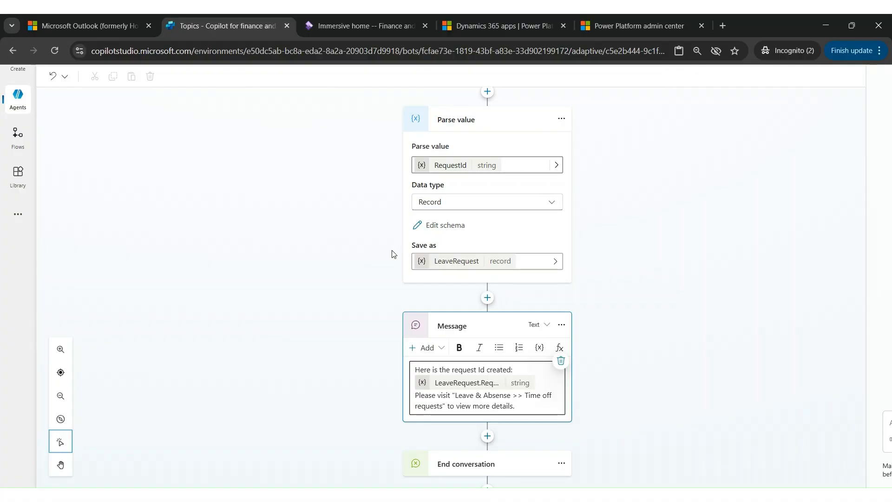
click(749, 329)
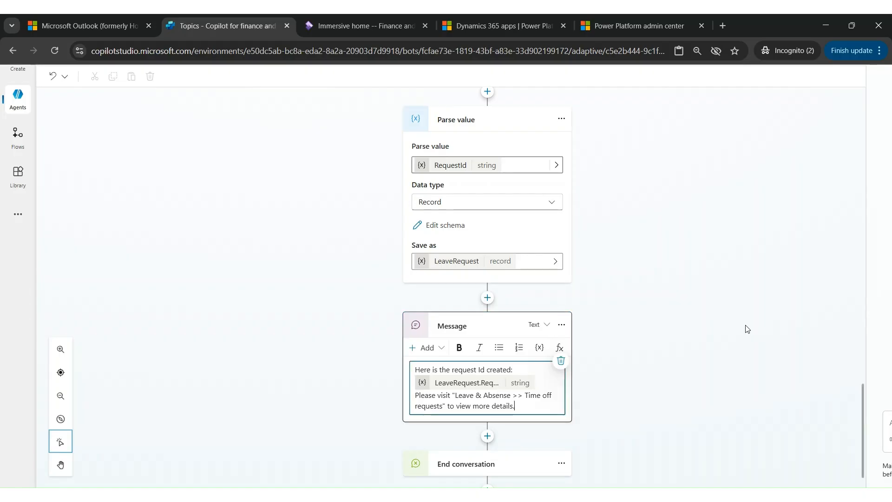
- Switch to Finance and Operations and send Copilot the message "I want to apply for a leave"
click(364, 28)
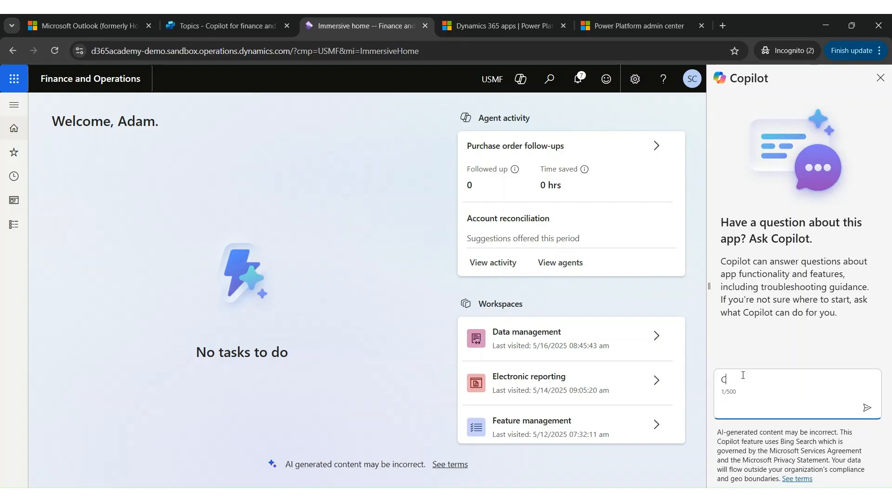
text(an I)
key(BackSpace)
key(BackSpace)
key(BackSpace)
text(I want to APPLY)
key(BackSpace)
key(BackSpace)
key(BackSpace)
key(BackSpace)
key(BackSpace)
text(apply for a leave)
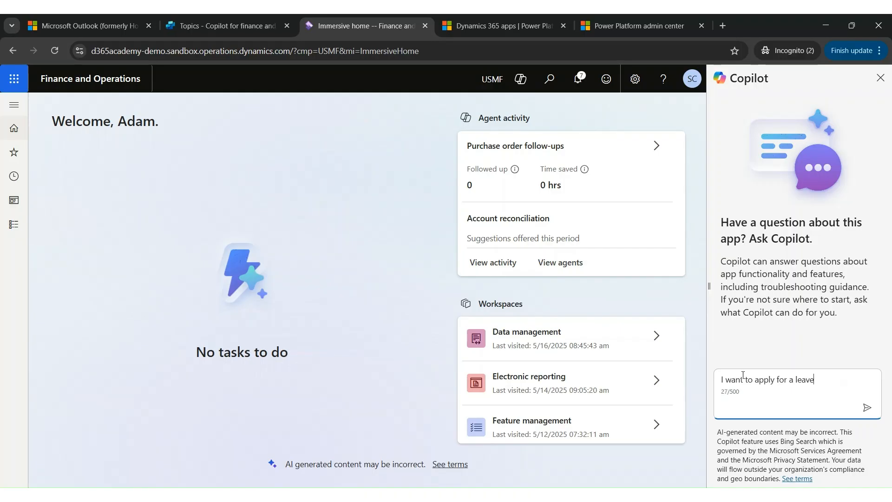
key(Return)
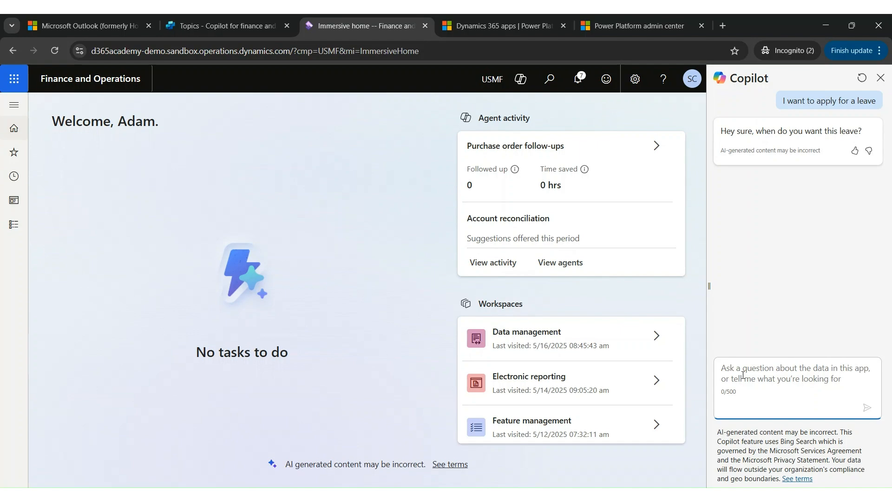
- Answer Copilot's question about the leave date with 02-02-2025
text(02)
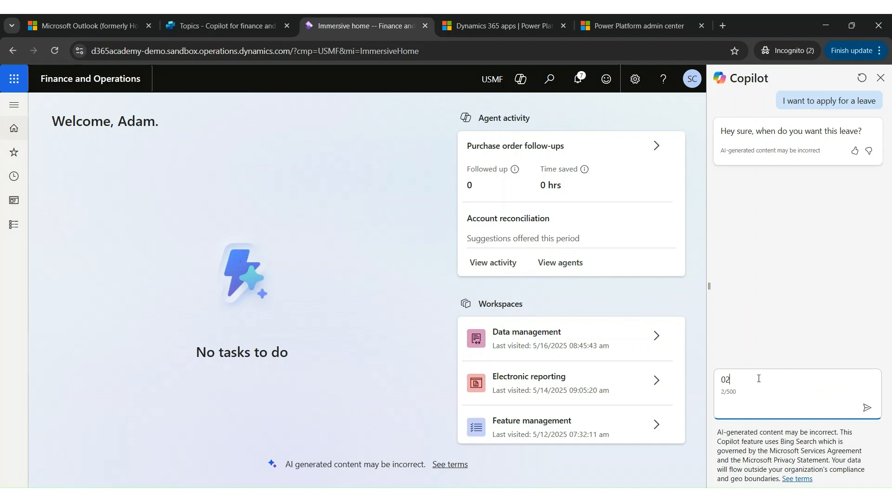
text(-02-2005)
click(759, 379)
key(BackSpace)
text(2-2025)
key(Return)
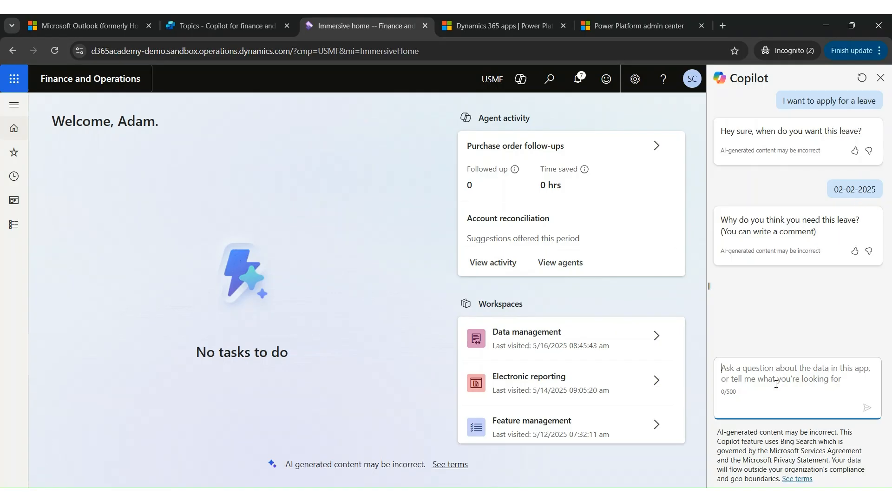
- Give Copilot the leave comment "I would like to go for collecting my visa" and a quantity of 8 hours
text(I)
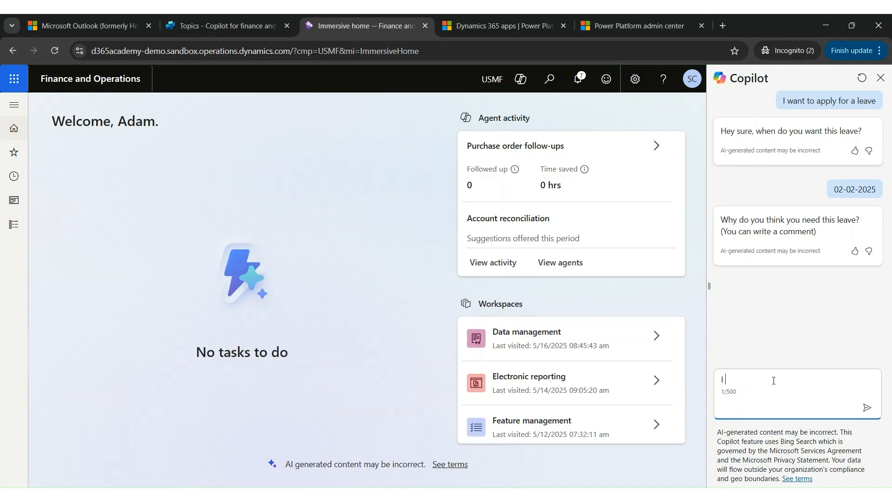
text( would like to go for col)
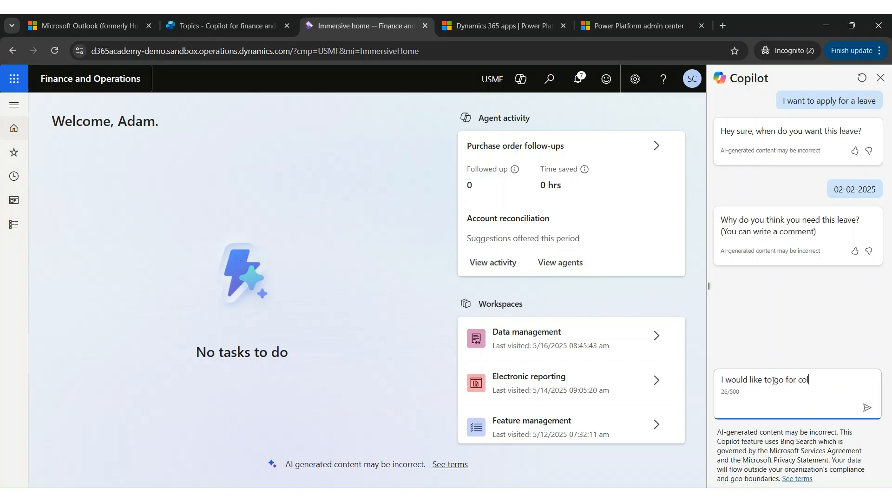
text(lecting my visa)
key(Return)
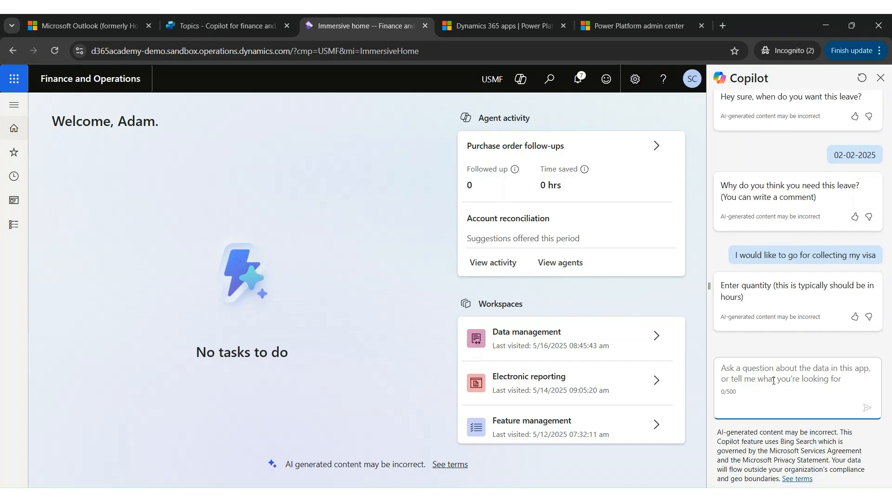
text(8)
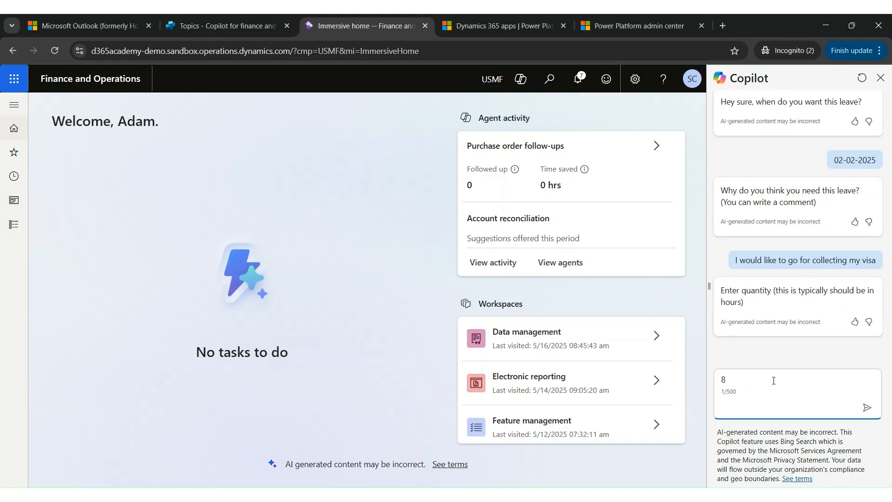
key(Return)
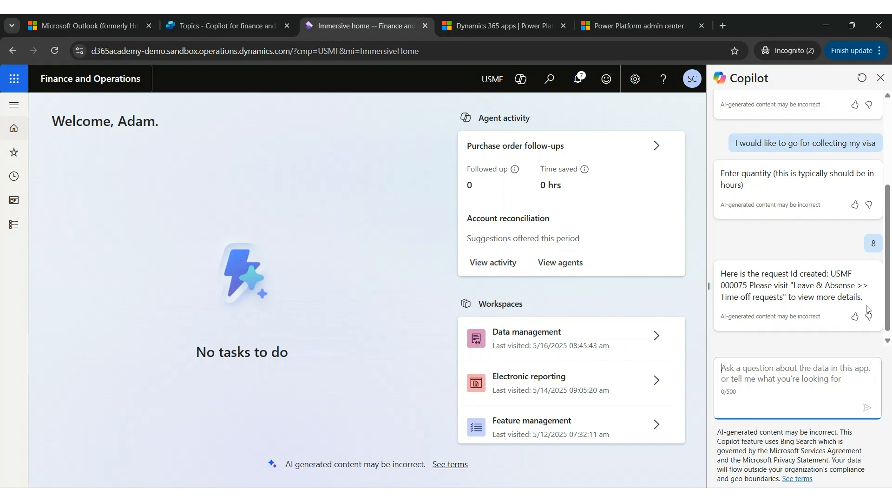
- Go to the time off requests of the Leave and absence module and open the leave request just created through Copilot
click(18, 228)
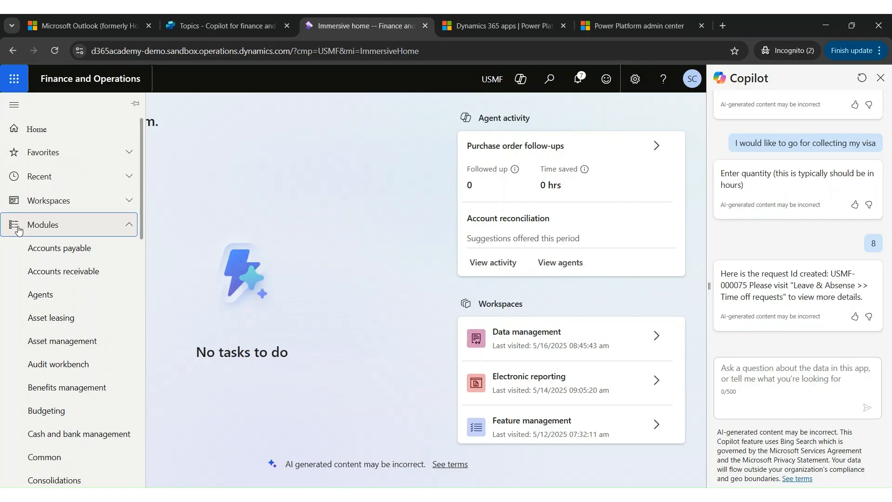
scroll(139, 303, down, 4)
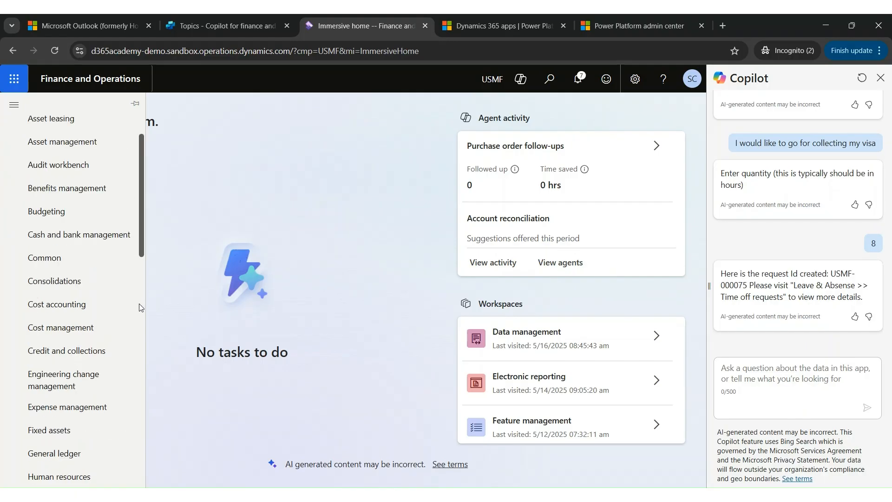
scroll(138, 303, down, 4)
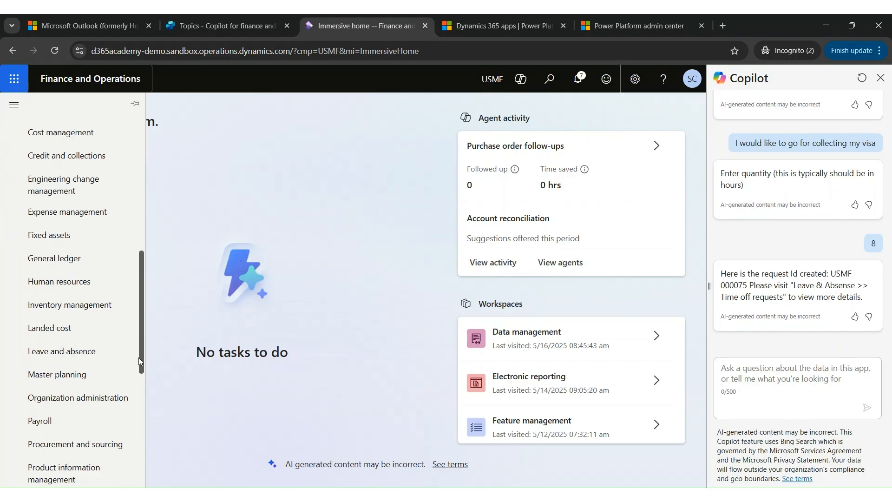
drag(138, 358, 139, 361)
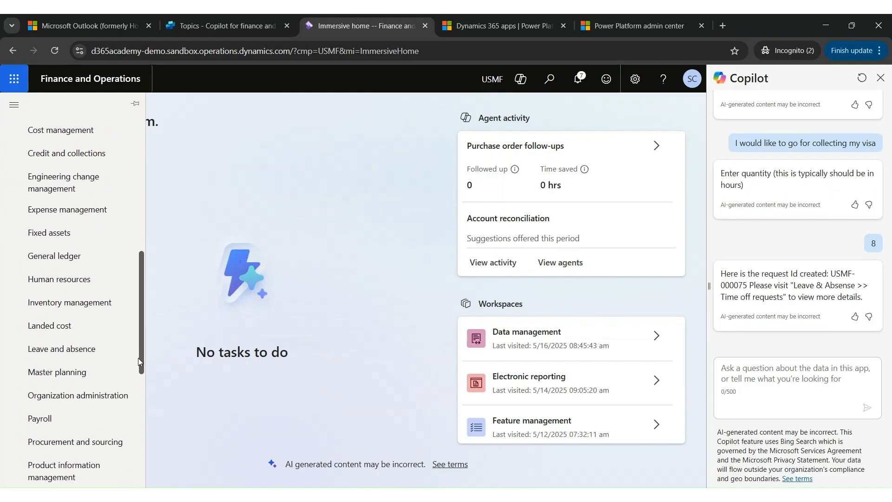
click(73, 349)
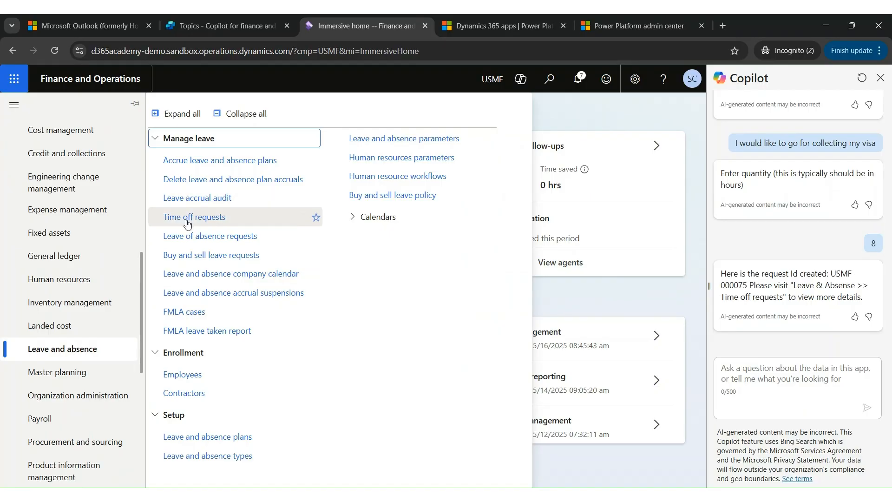
click(187, 223)
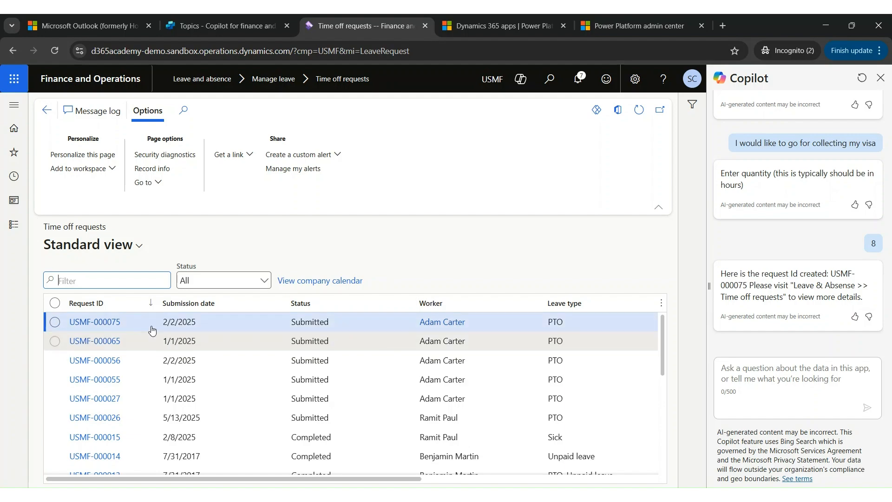
click(115, 327)
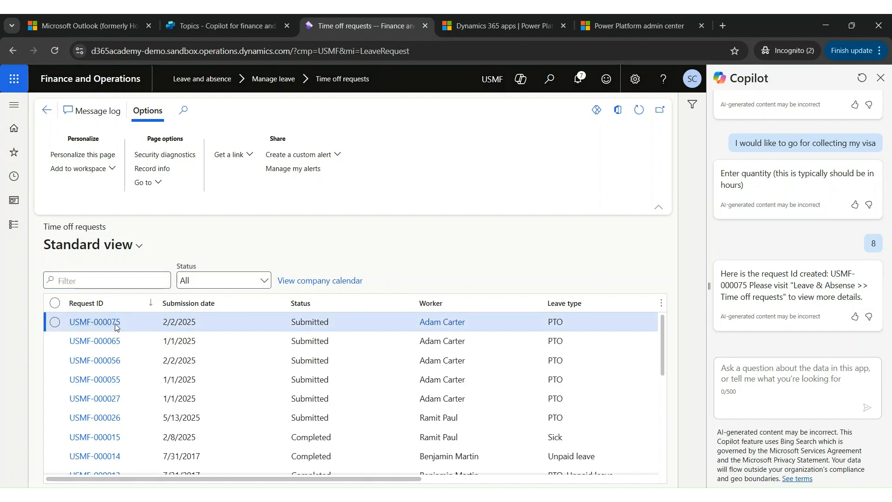